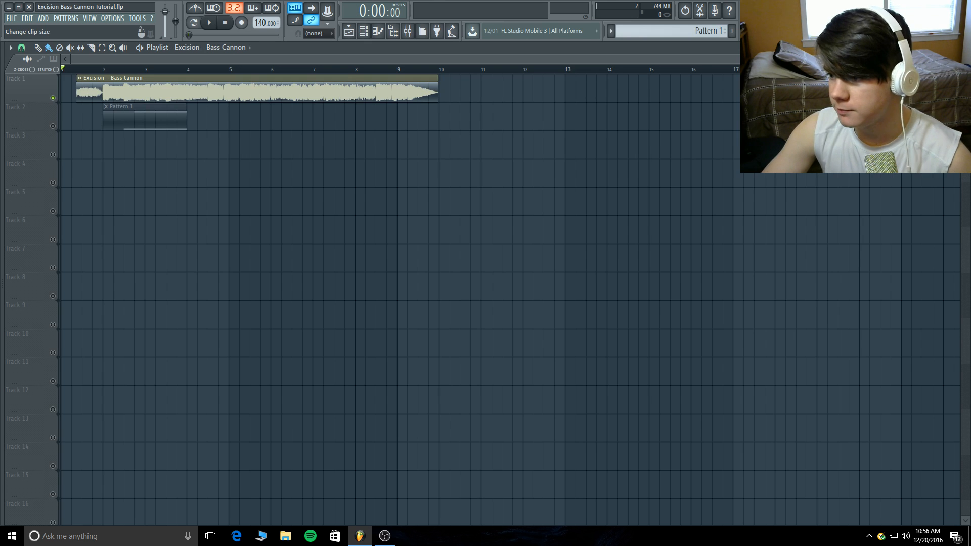
Enlarge the playlist tracks and play the Excision - Bass Cannon reference clip from the start
left_click_drag(965, 76, 965, 51)
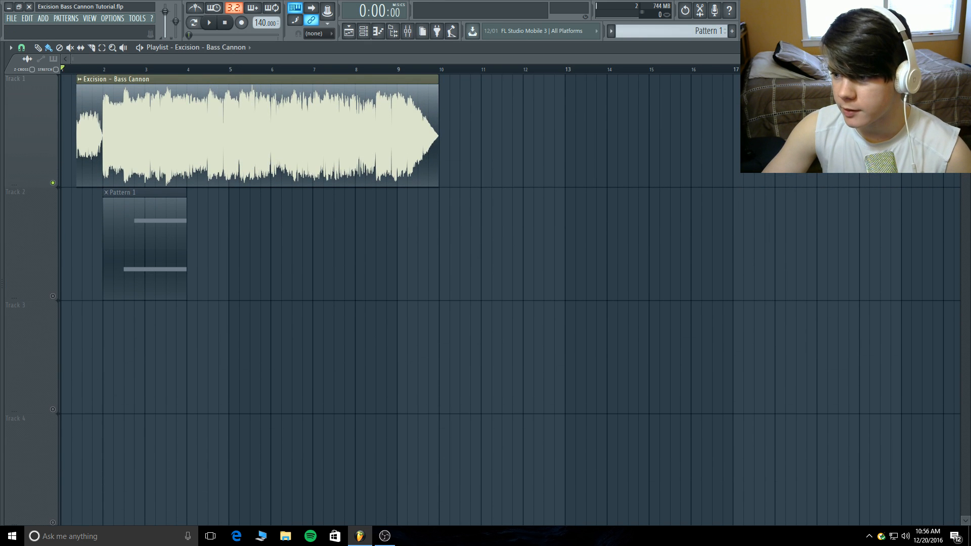
left_click_drag(823, 59, 590, 90)
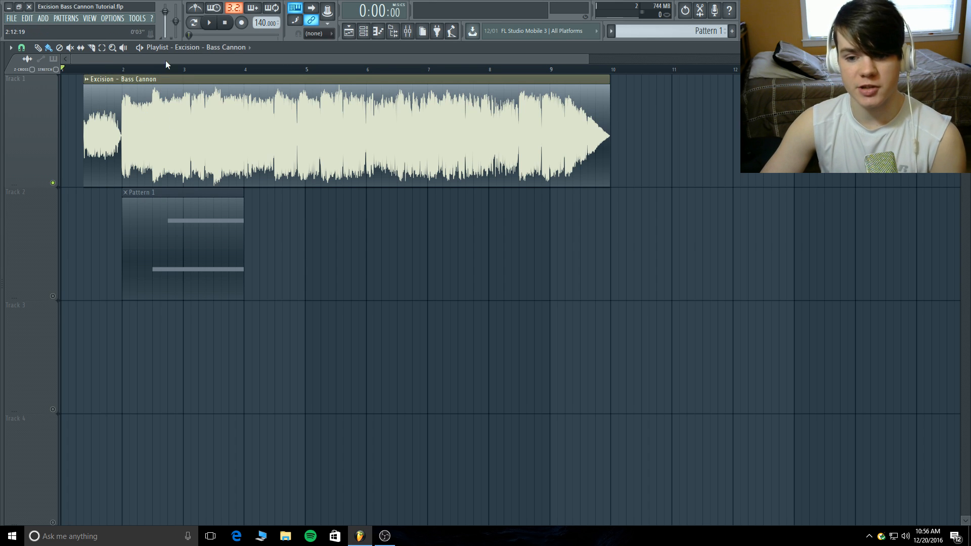
left_click(209, 25)
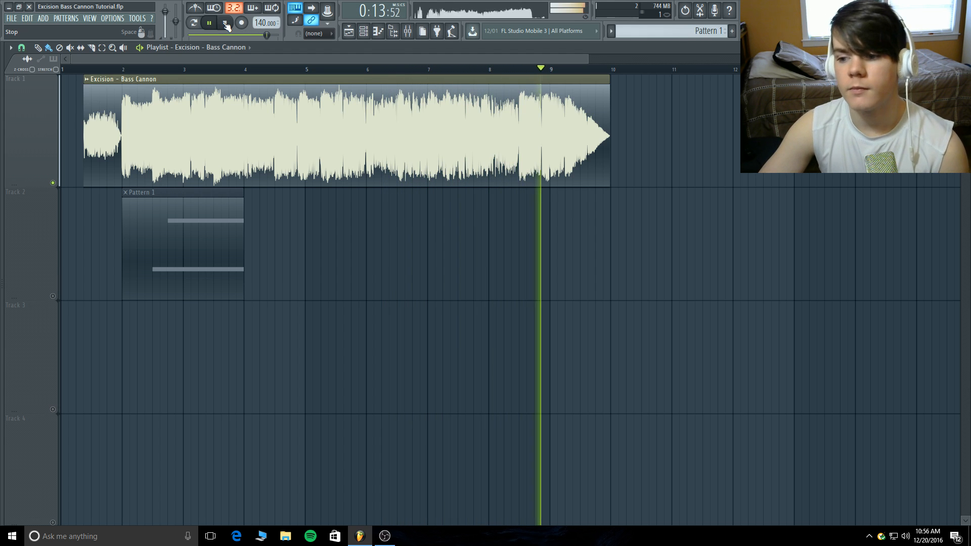
left_click(226, 24)
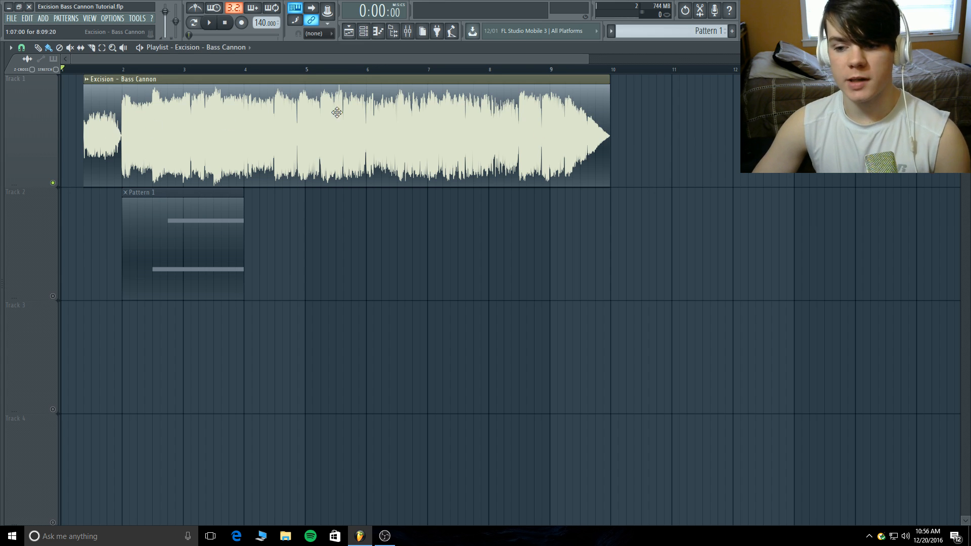
Play the Excision - Bass Cannon clip soloed on Track 1 from the middle of bar 2
left_click(53, 296)
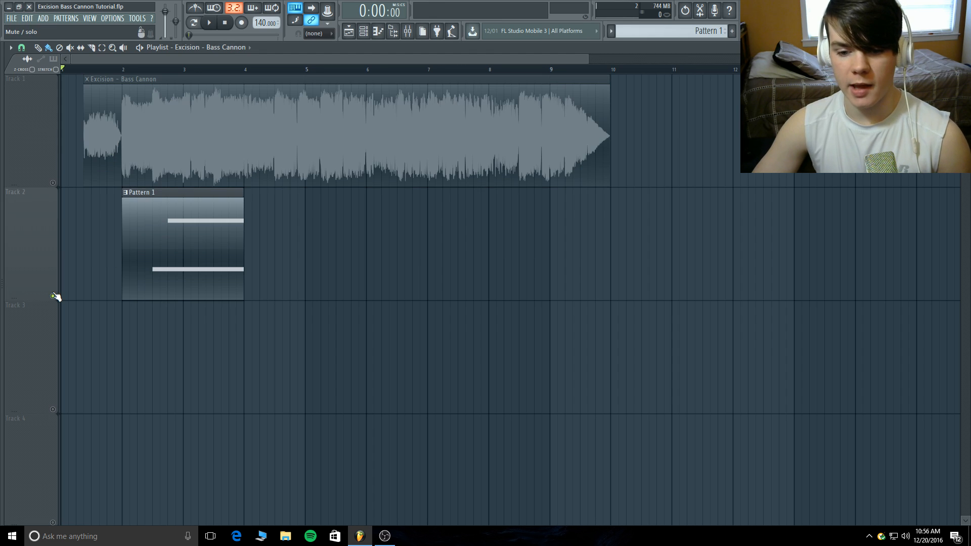
left_click(52, 183)
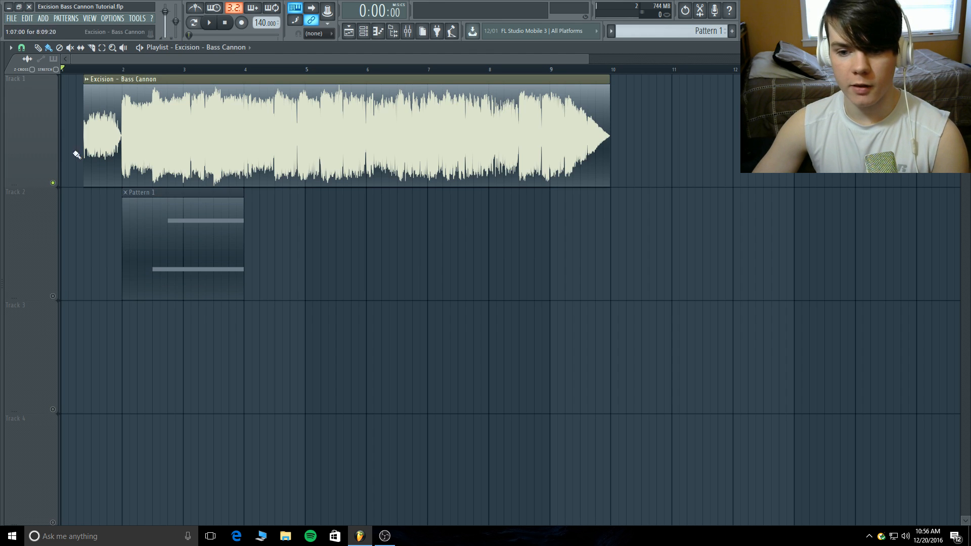
left_click_drag(189, 35, 205, 36)
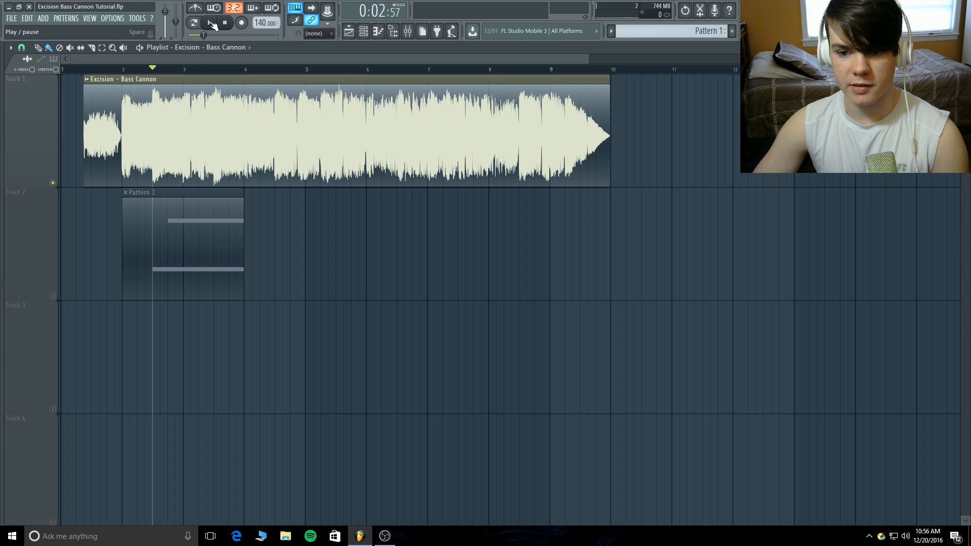
left_click(211, 24)
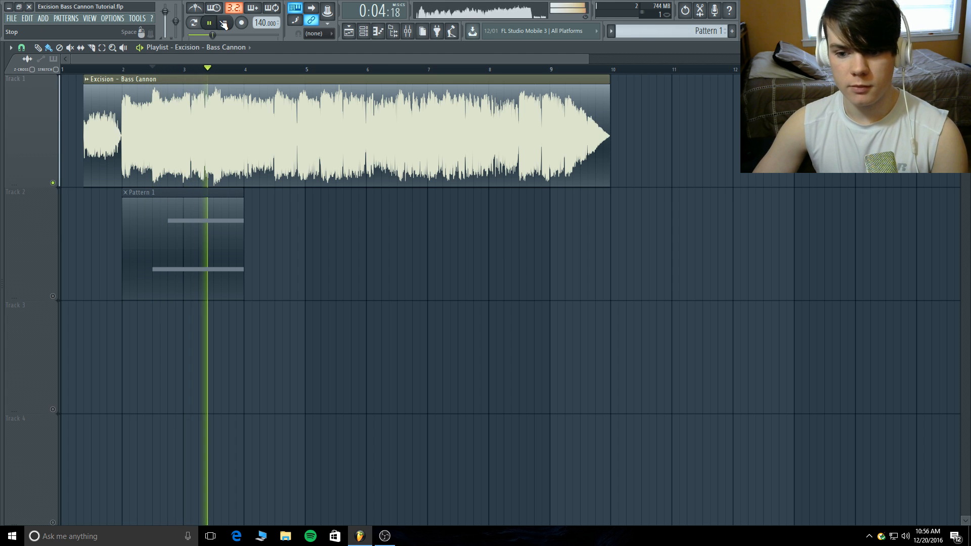
left_click(223, 24)
Solo Track 2 and inspect the Fruity parametric EQ 2 on mixer Insert 2
left_click(53, 295)
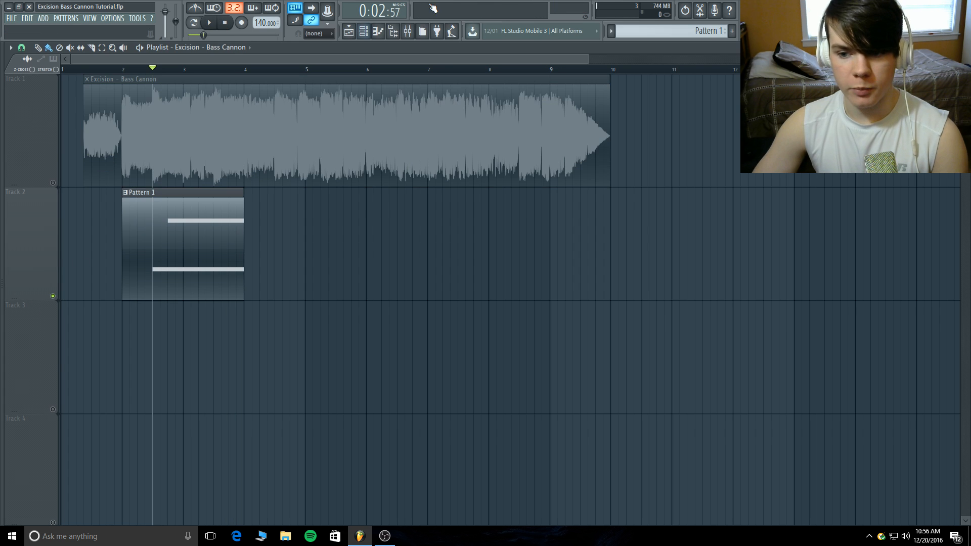
left_click(407, 31)
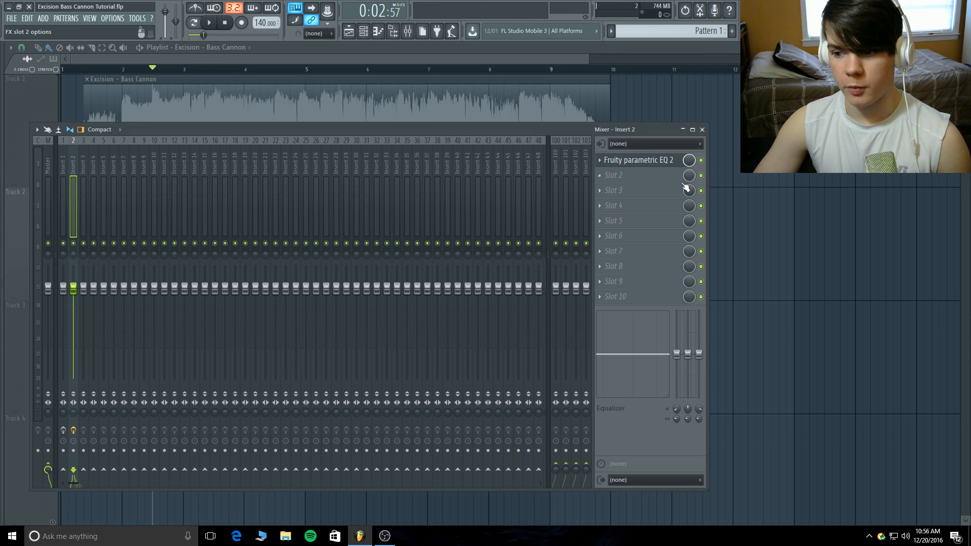
left_click(657, 160)
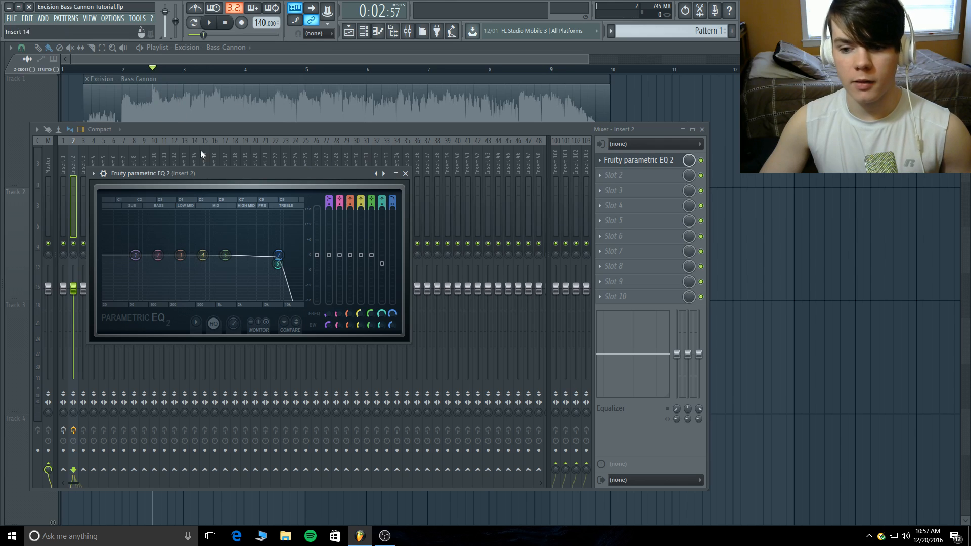
left_click(406, 173)
key("F9")
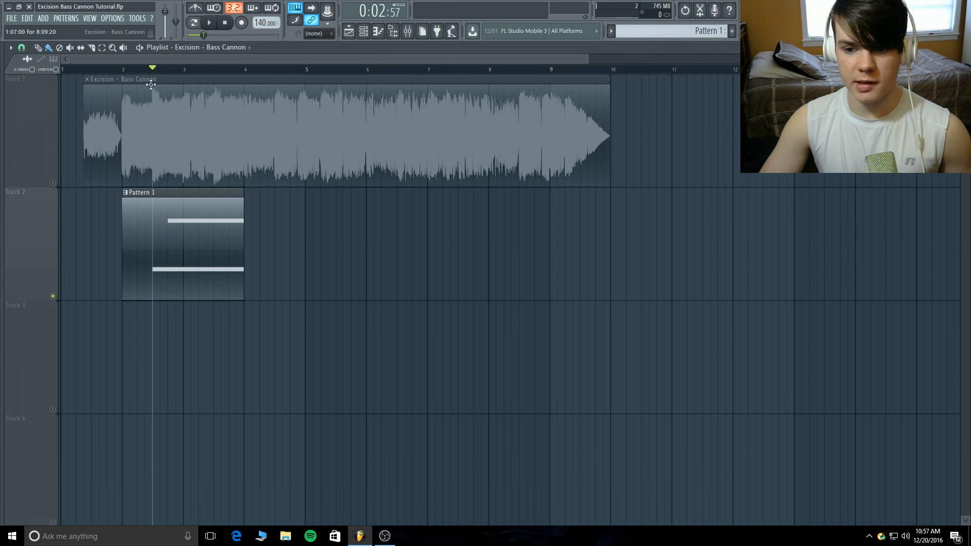
Play Pattern 1 on Track 2 twice from the middle of bar 2 and recheck the mixer between playbacks
left_click(215, 23)
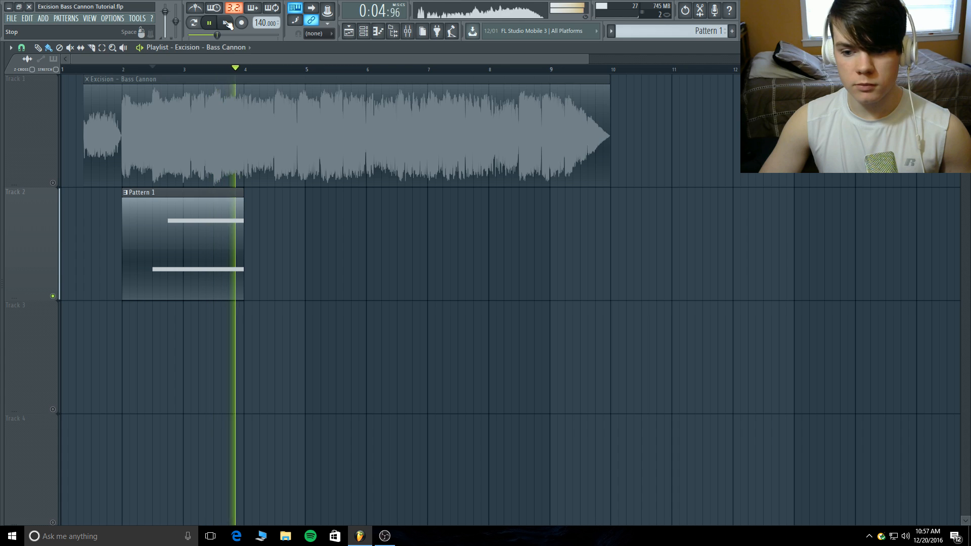
left_click(225, 23)
left_click(408, 31)
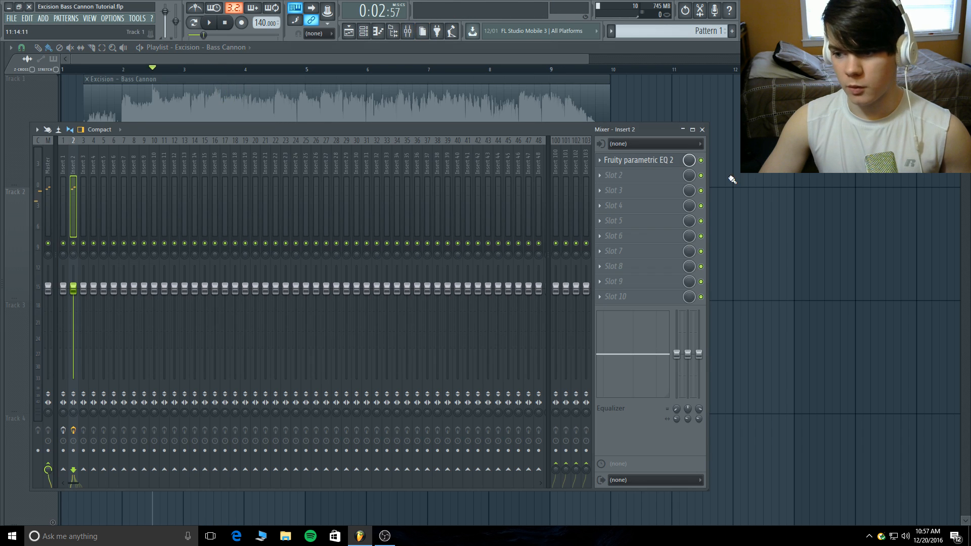
key("F9")
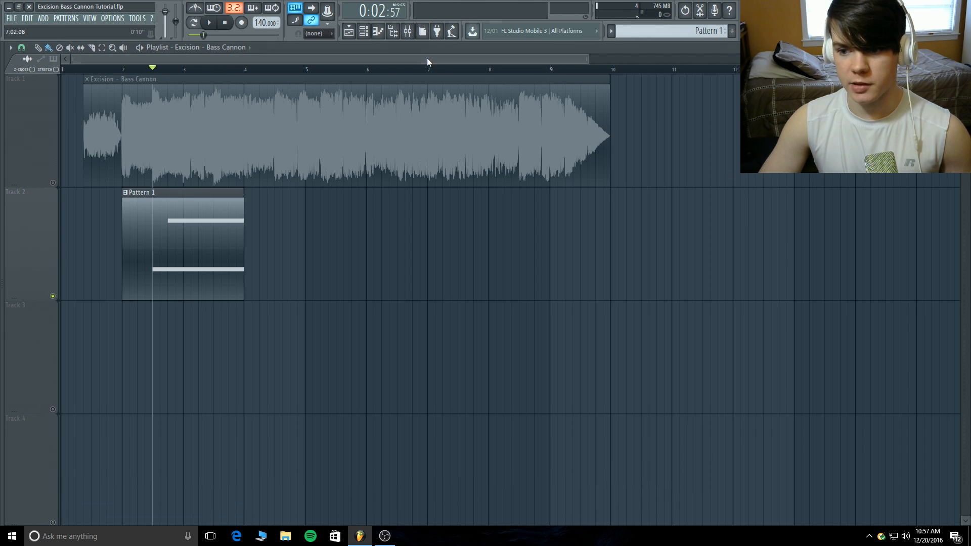
left_click(209, 23)
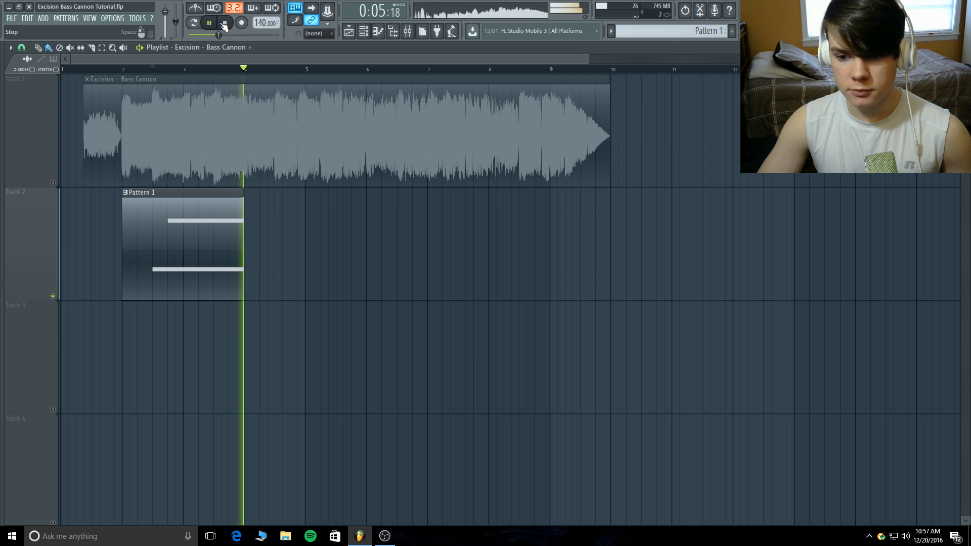
left_click(224, 24)
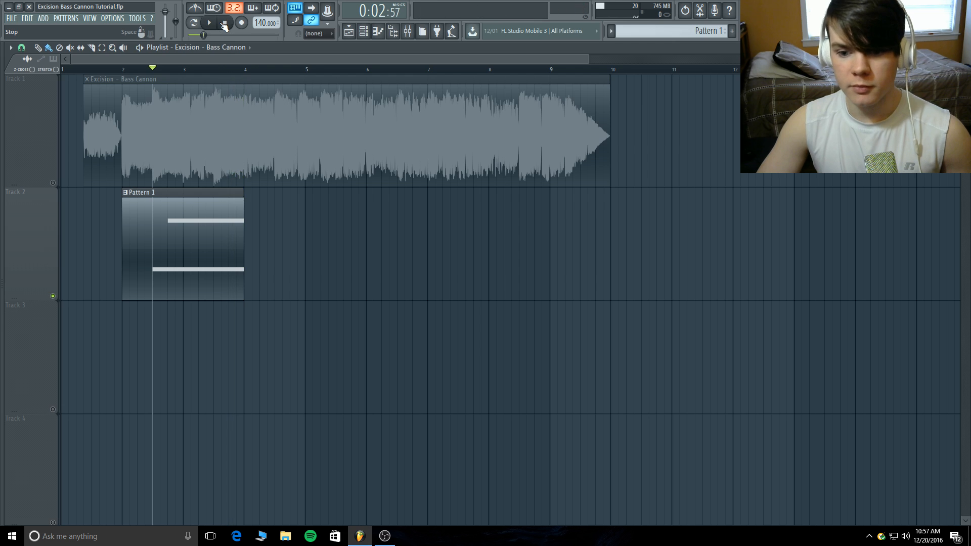
Open the Serum channel and play the pattern with Osc B switched off
left_click(363, 33)
left_click(523, 216)
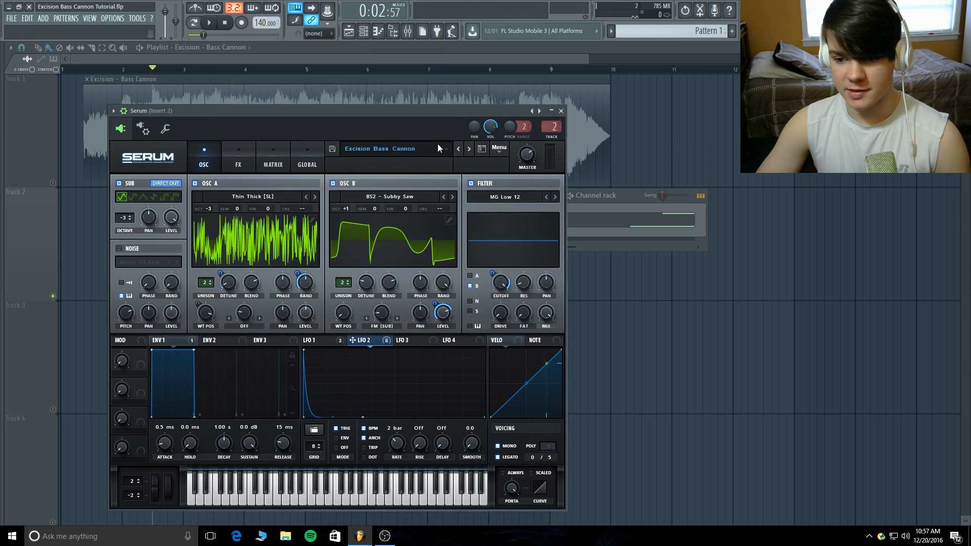
left_click_drag(389, 111, 348, 77)
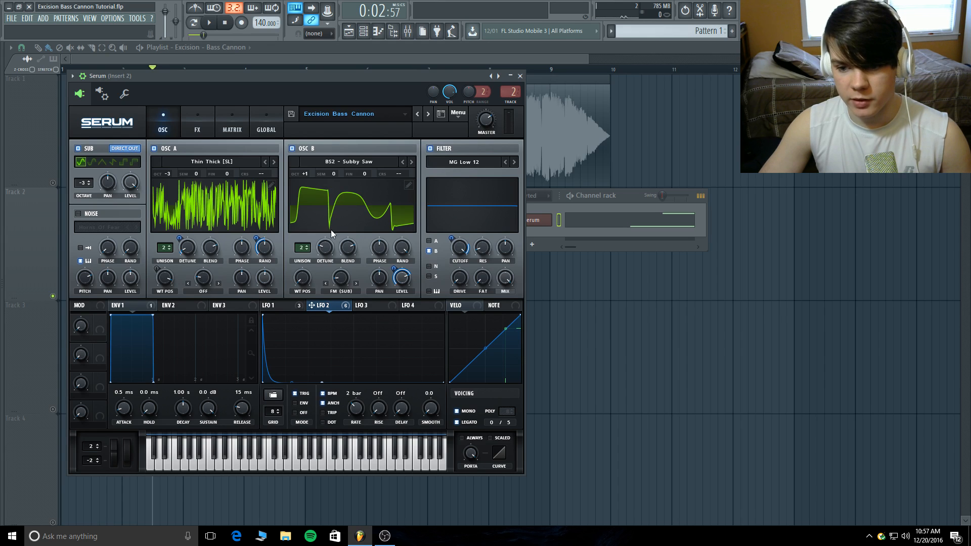
left_click(292, 148)
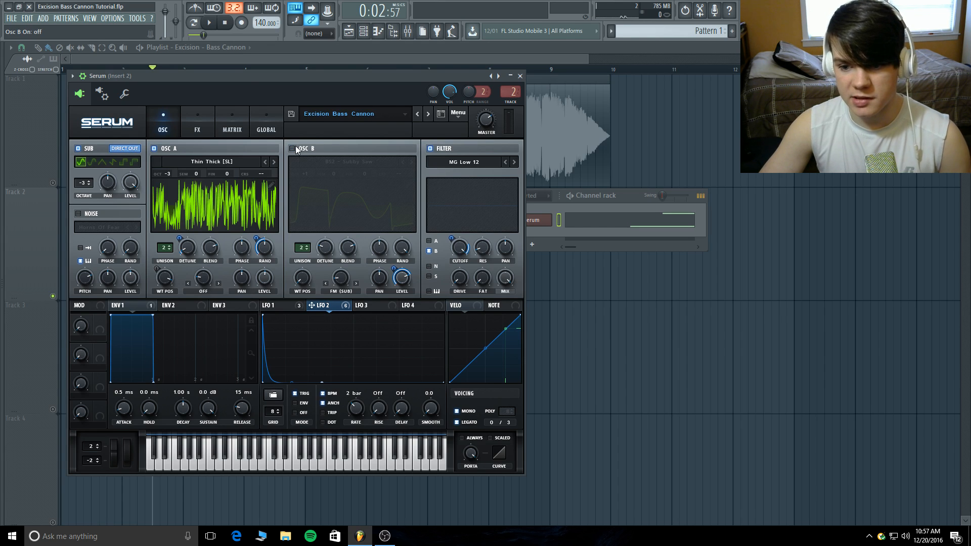
left_click(209, 24)
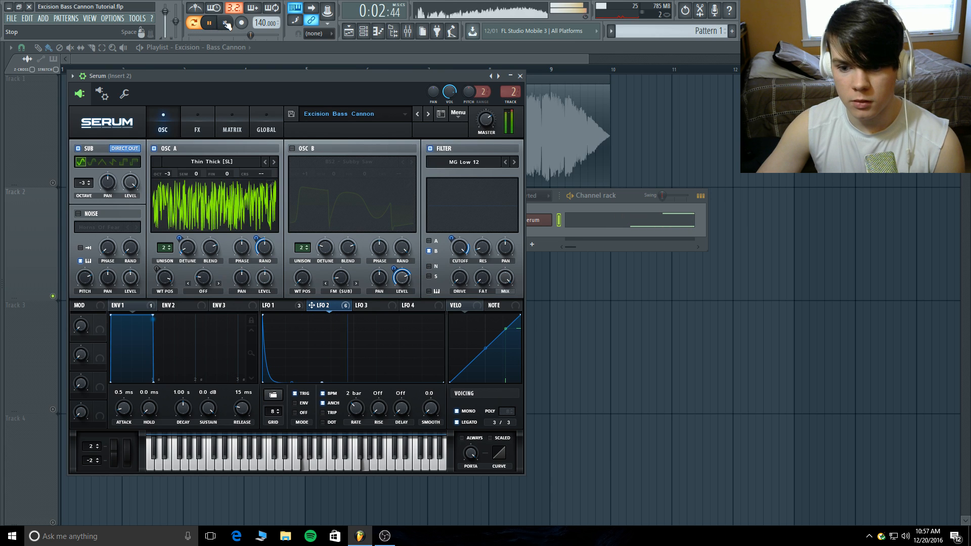
left_click(225, 22)
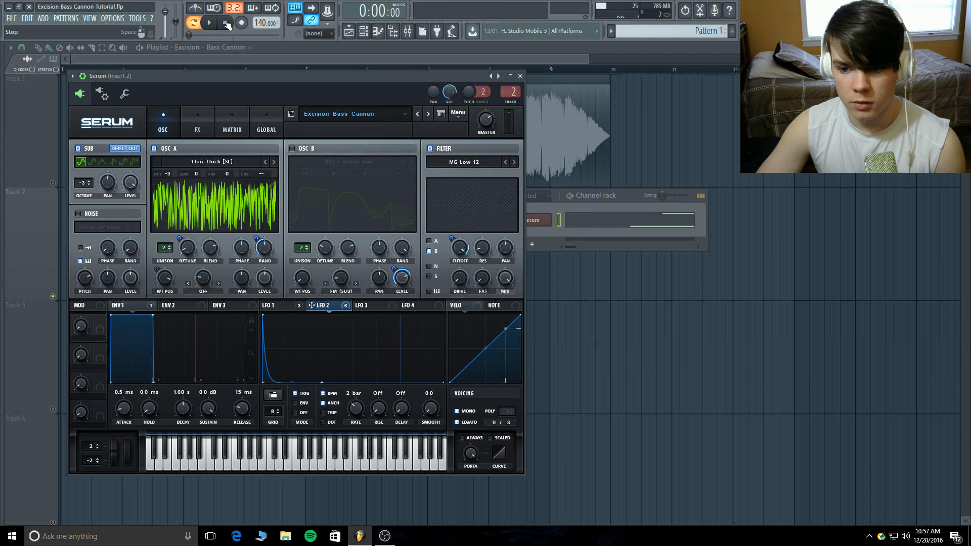
Switch Osc B back on, turn Osc A off, and play the pattern
left_click(292, 148)
left_click(154, 149)
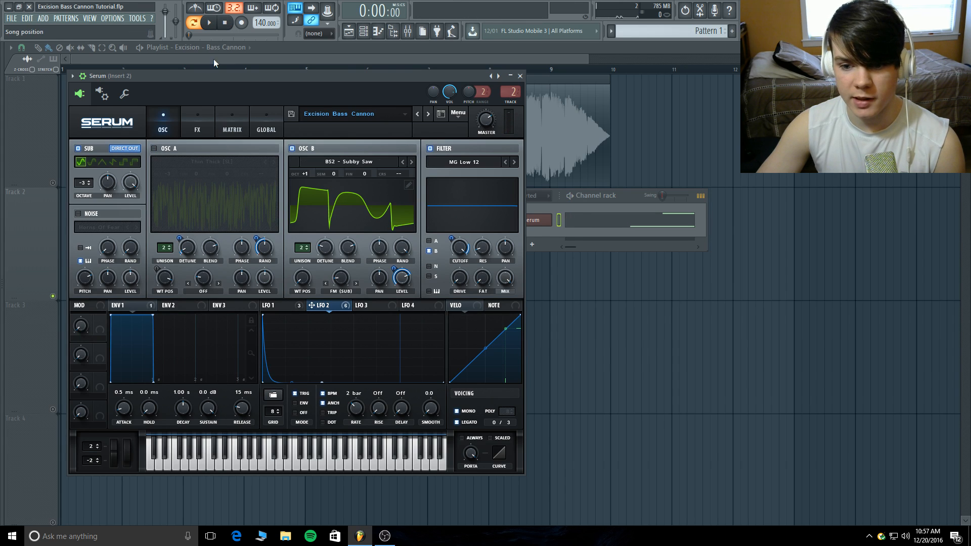
left_click(211, 24)
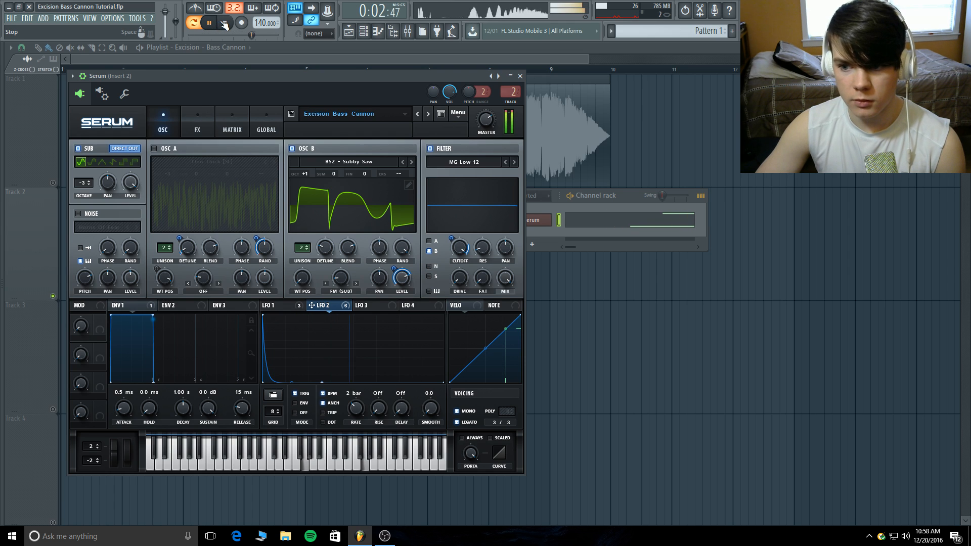
left_click(224, 24)
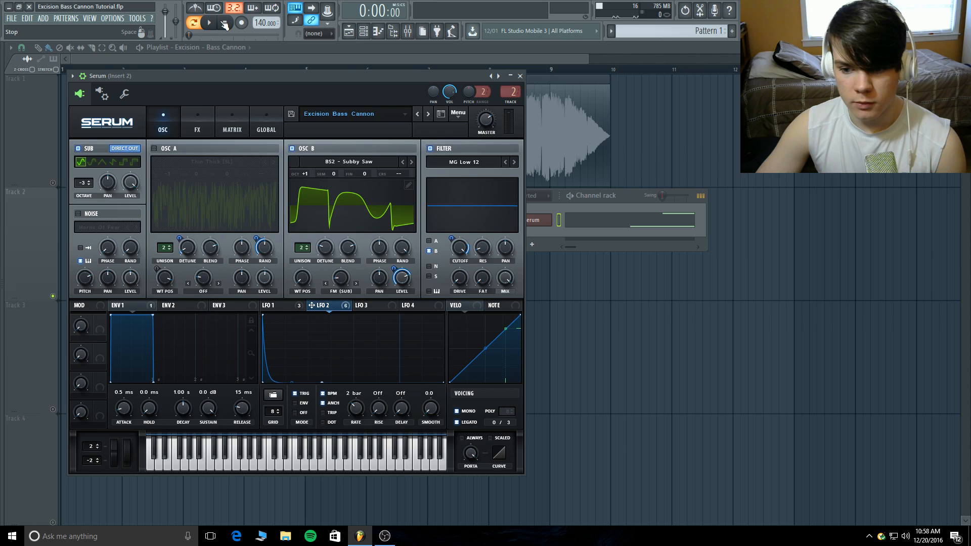
Switch Osc A back on and turn off the filter, Osc B and the sub oscillator
left_click(162, 147)
left_click(430, 148)
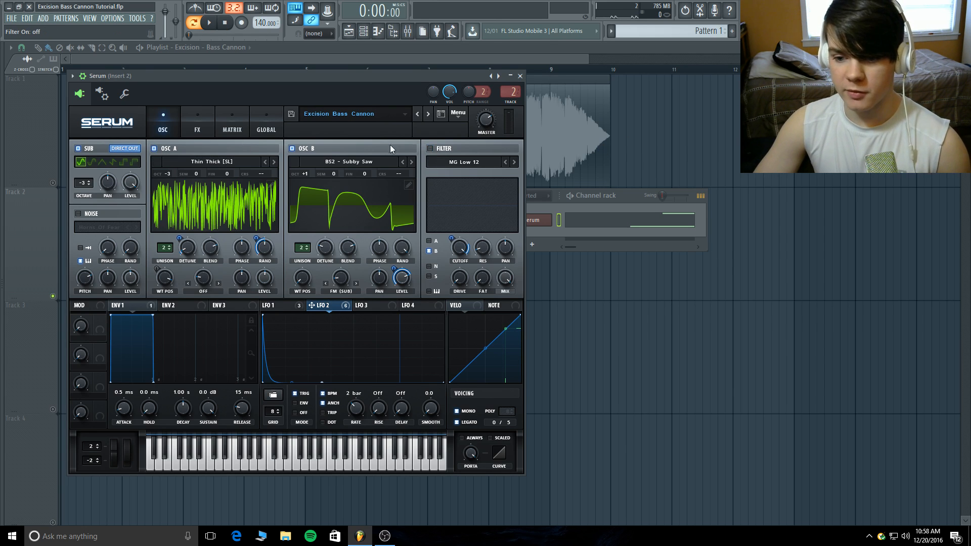
left_click(292, 148)
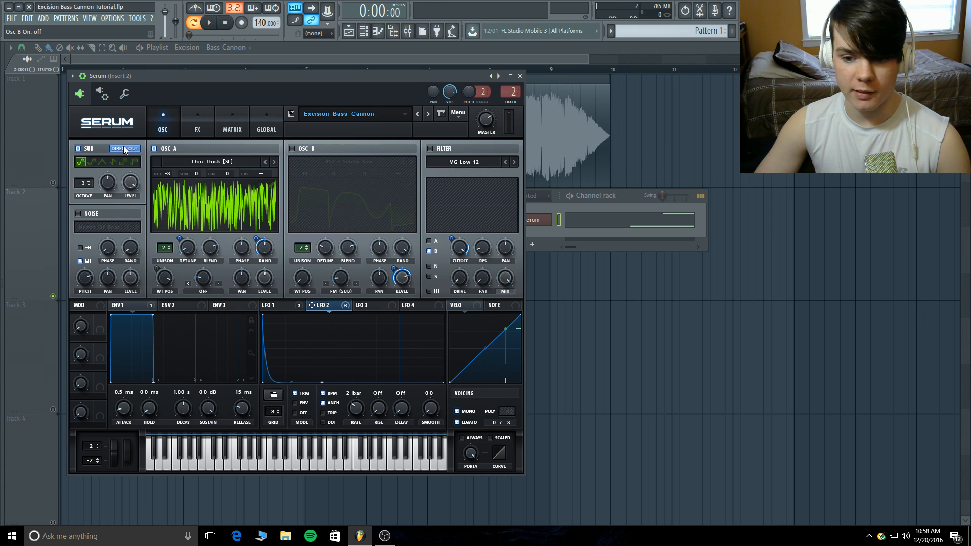
left_click(78, 148)
Look at Serum's effects rack and view Osc A's Thin Thick [SL] wavetable in 3D before returning to 2D
left_click(195, 129)
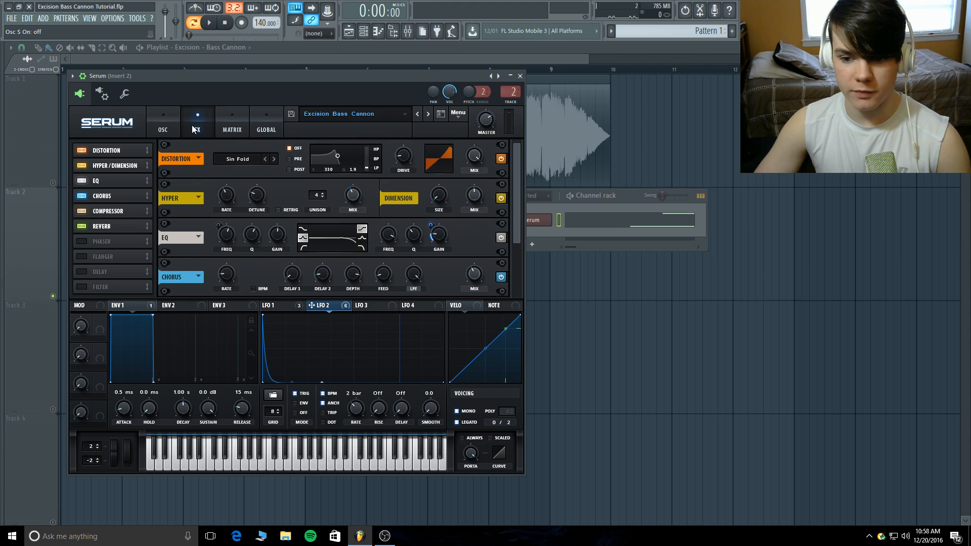
left_click(163, 118)
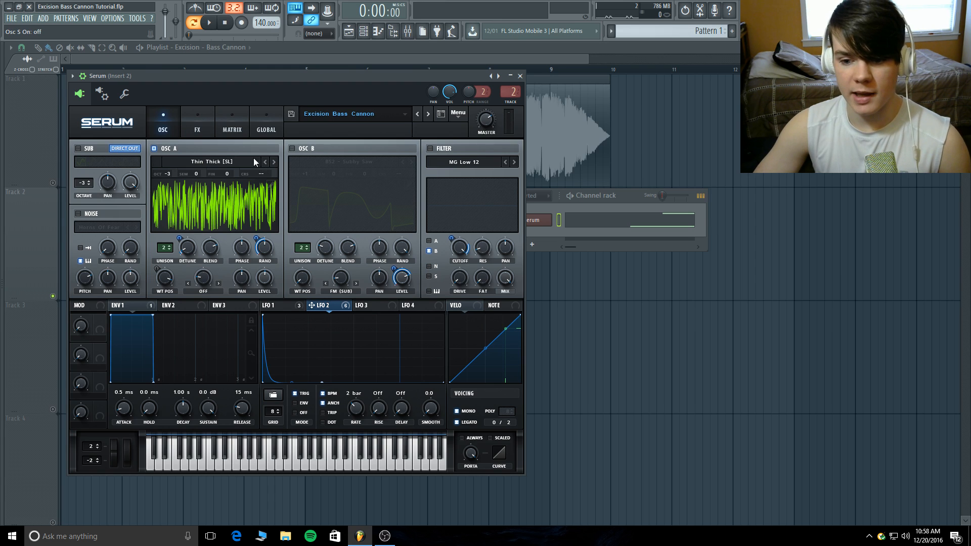
left_click(197, 195)
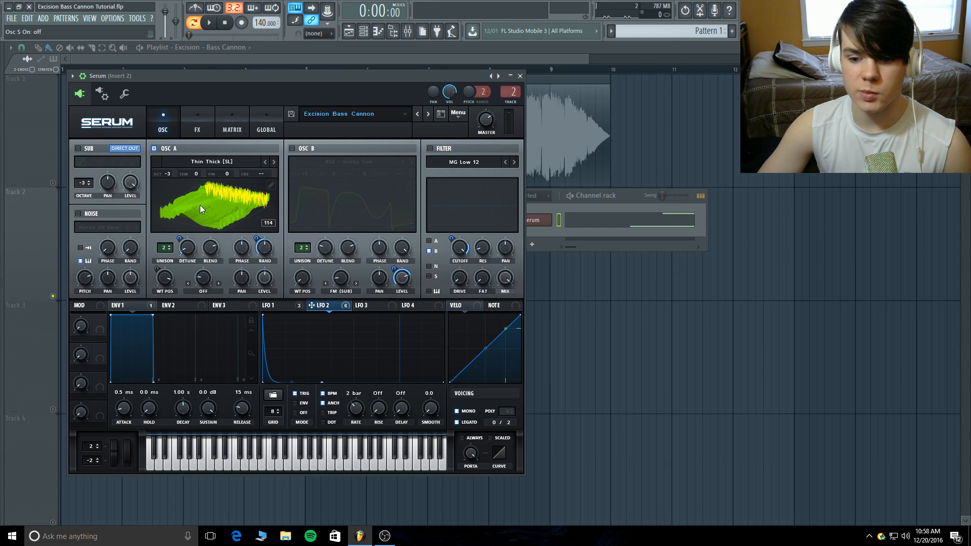
left_click(201, 208)
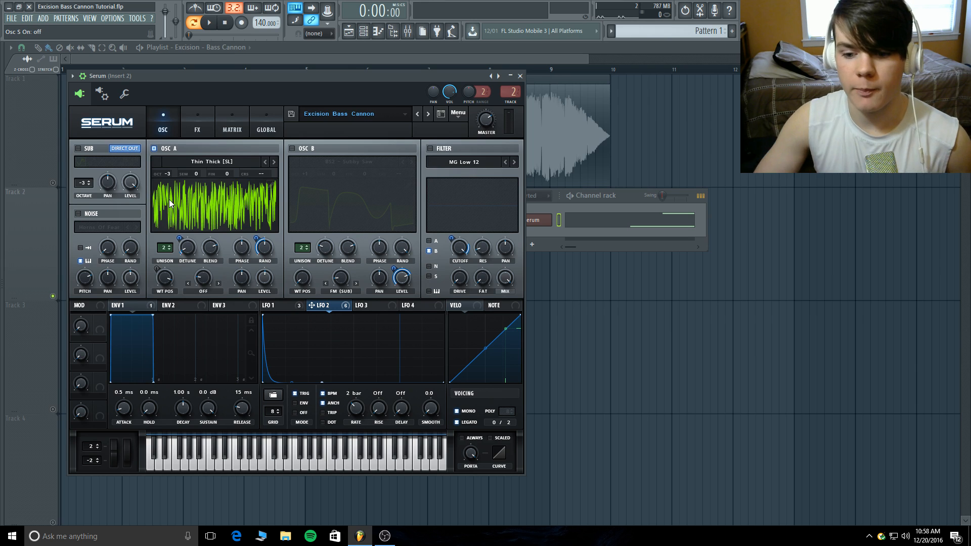
Display LFO 1 and adjust the wavetable position control of Osc A that it modulates
left_click(269, 309)
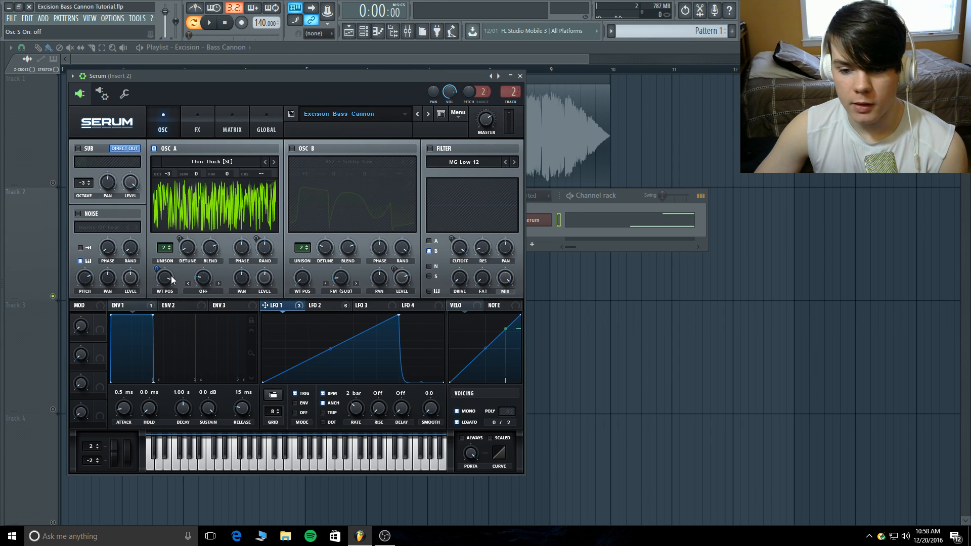
left_click_drag(165, 278, 163, 282)
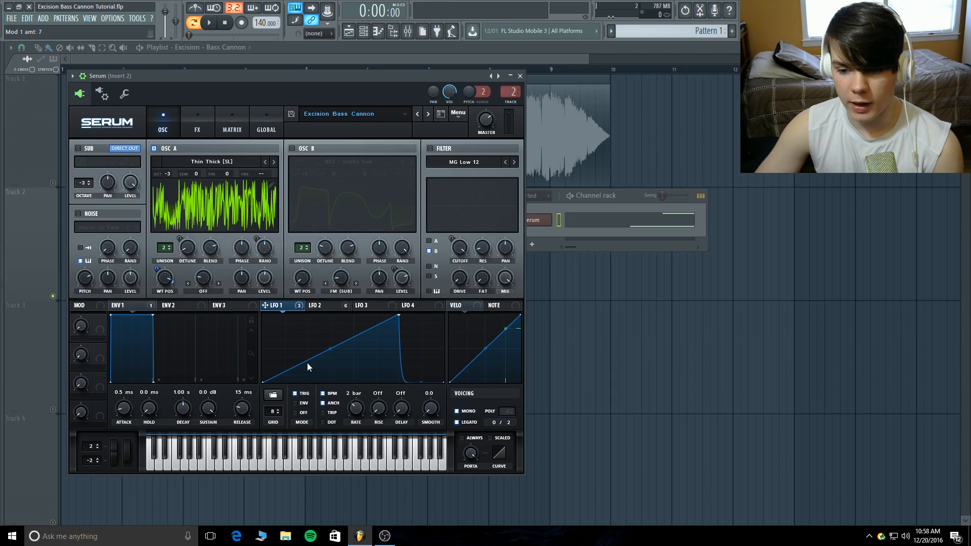
Examine the Serum notes of Pattern 1 in the piano roll and return to the Serum window
left_click(663, 222)
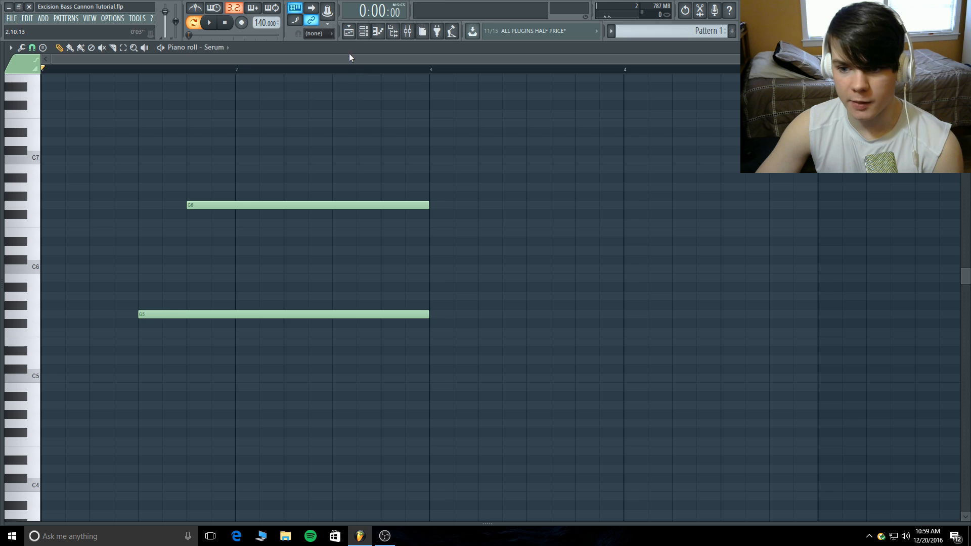
left_click(372, 33)
left_click(531, 220)
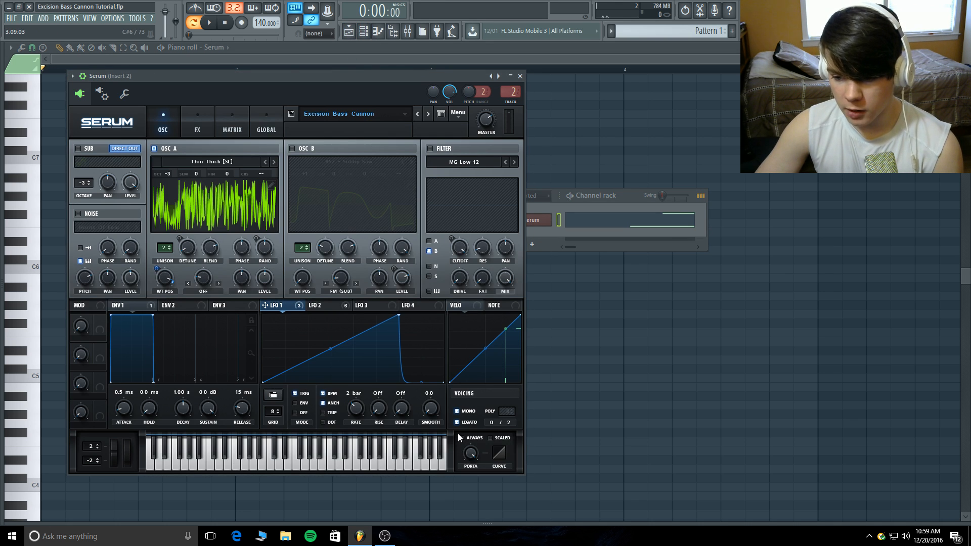
Check the portamento time and Osc A's level, viewing its wavetable in 3D before returning to 2D
mouse_move(470, 458)
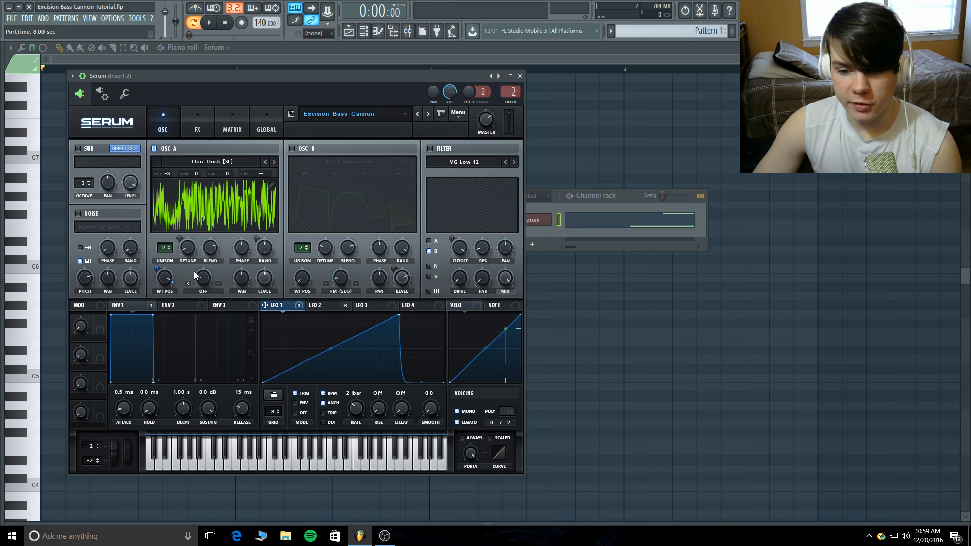
left_click(191, 216)
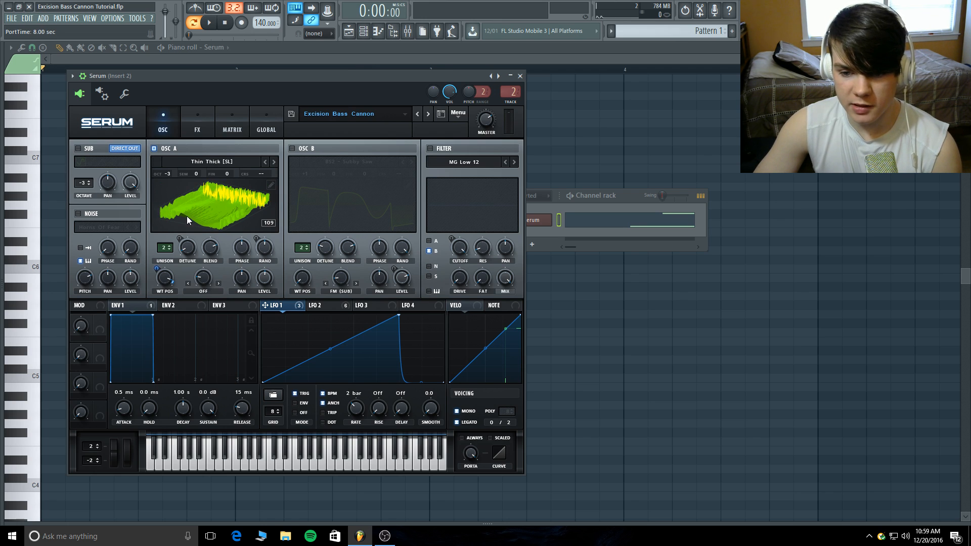
left_click(208, 198)
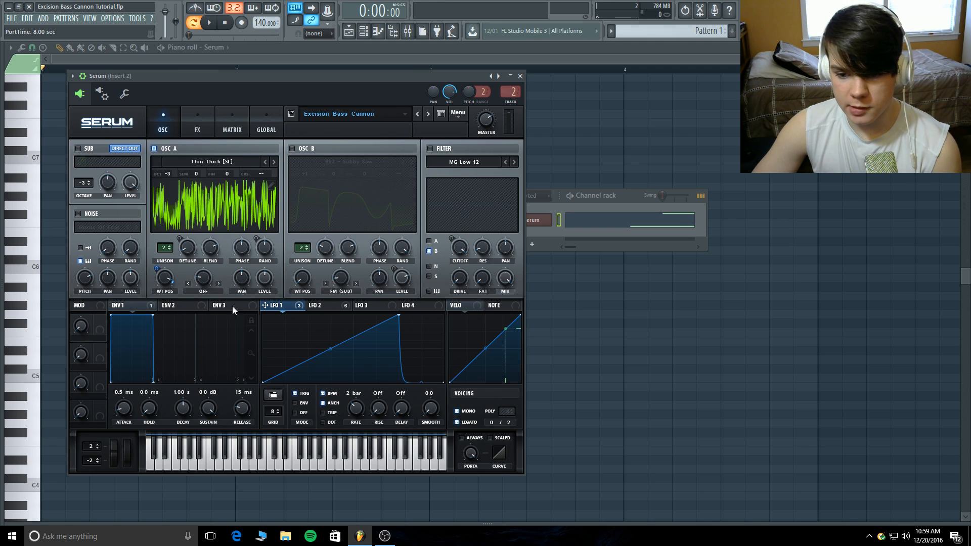
mouse_move(271, 282)
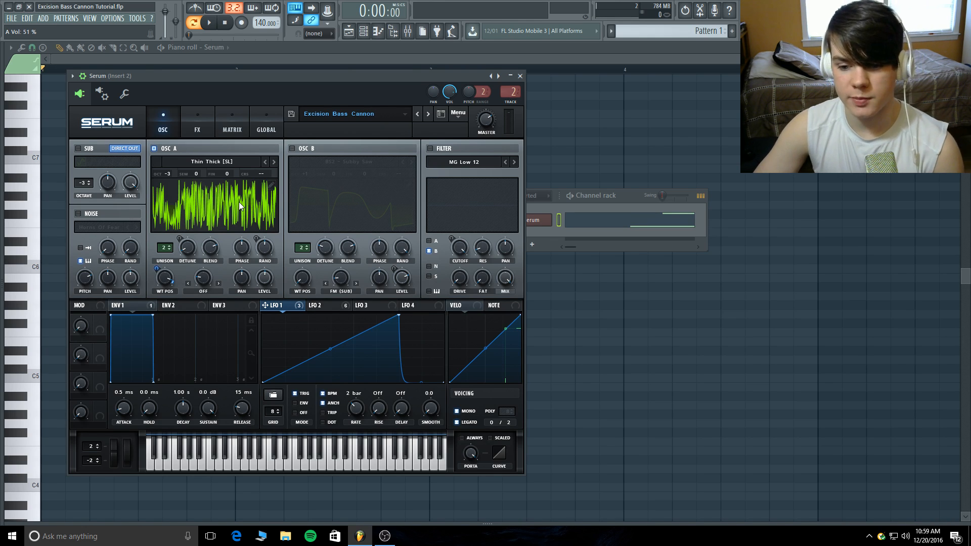
Display LFO 2 and inspect Osc A's unison detune and the LFO's modulation amount on it
left_click(339, 306)
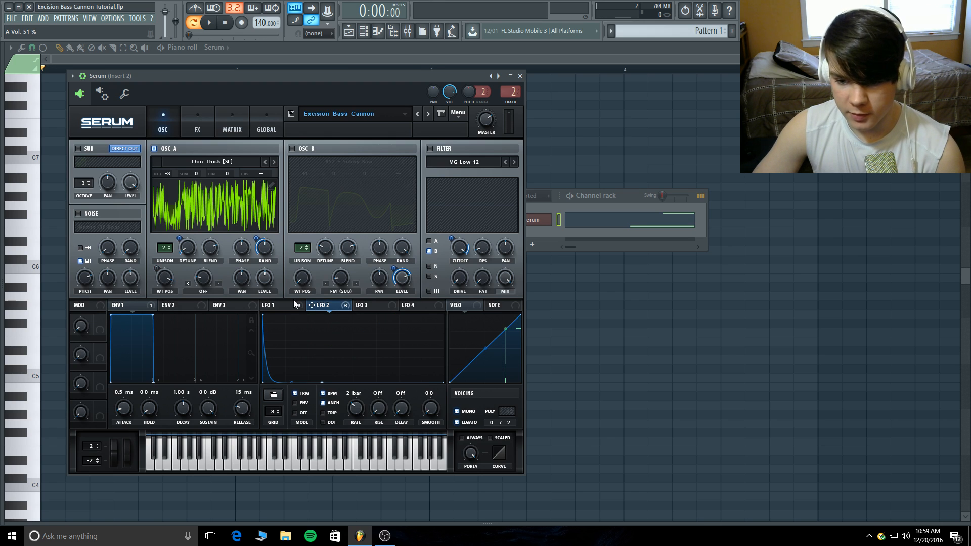
left_click(199, 190)
left_click(200, 189)
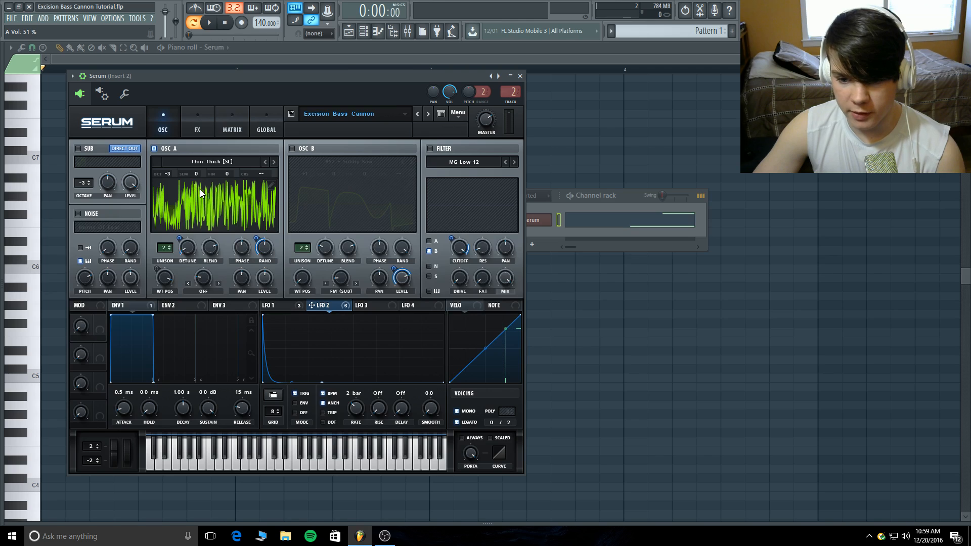
left_click(188, 249)
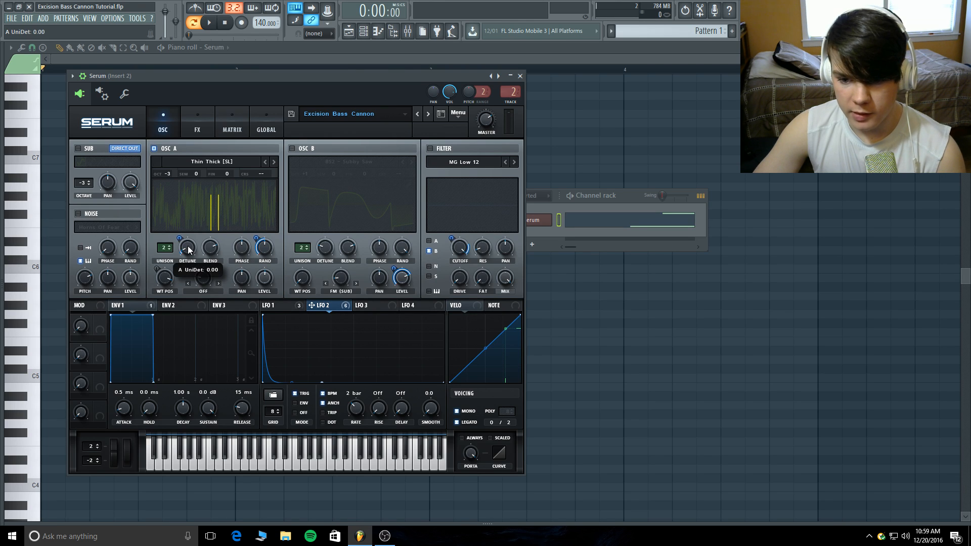
left_click(190, 247)
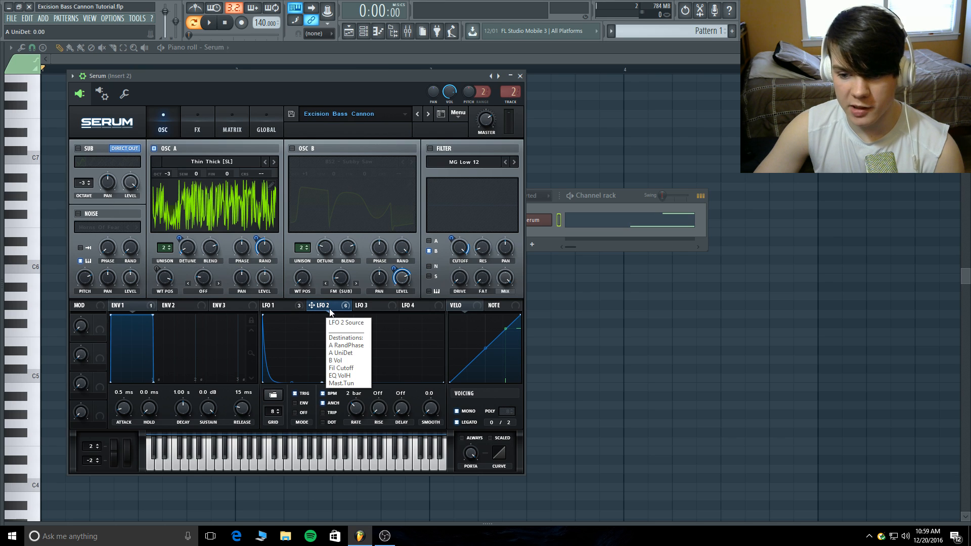
left_click(180, 238)
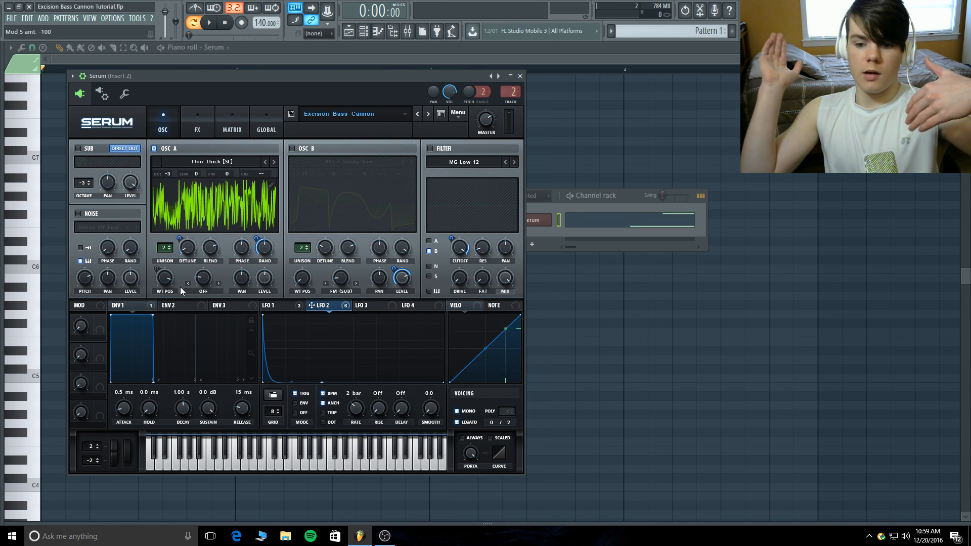
View Osc A's Thin Thick [SL] wavetable in 3D once more and return to 2D
left_click(201, 207)
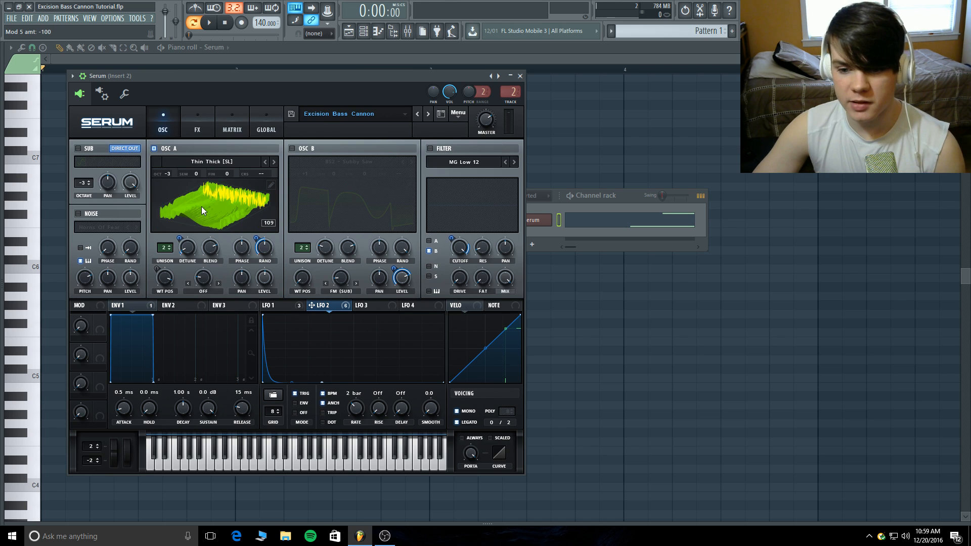
left_click(202, 202)
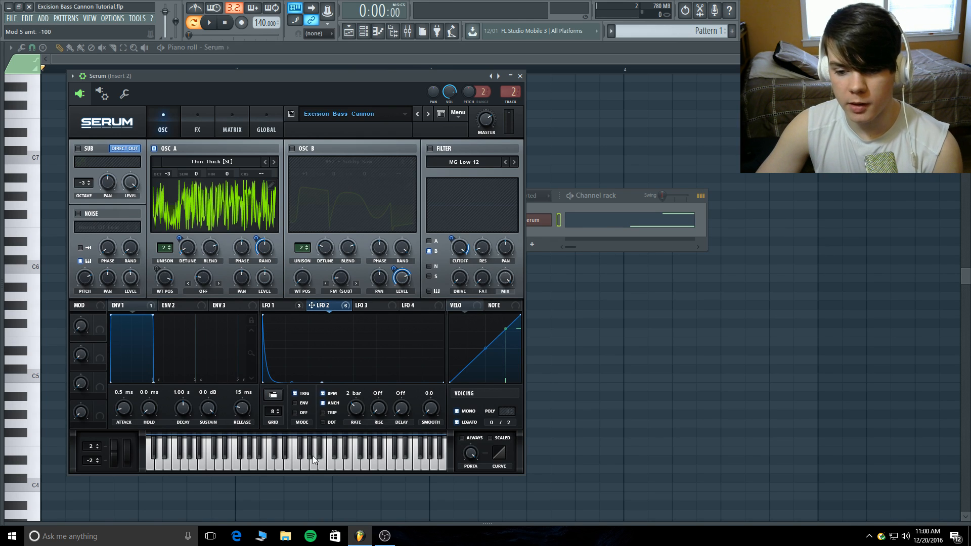
left_click(290, 468)
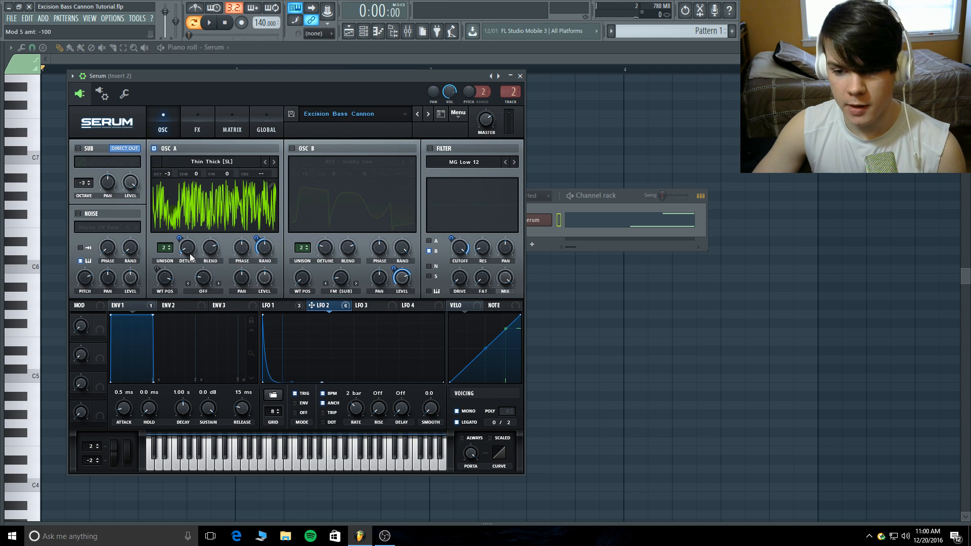
Try Osc A's random phase at 100%, return it to 50%, and check LFO 2's modulation amount on it
right_click(264, 251)
left_click(284, 231)
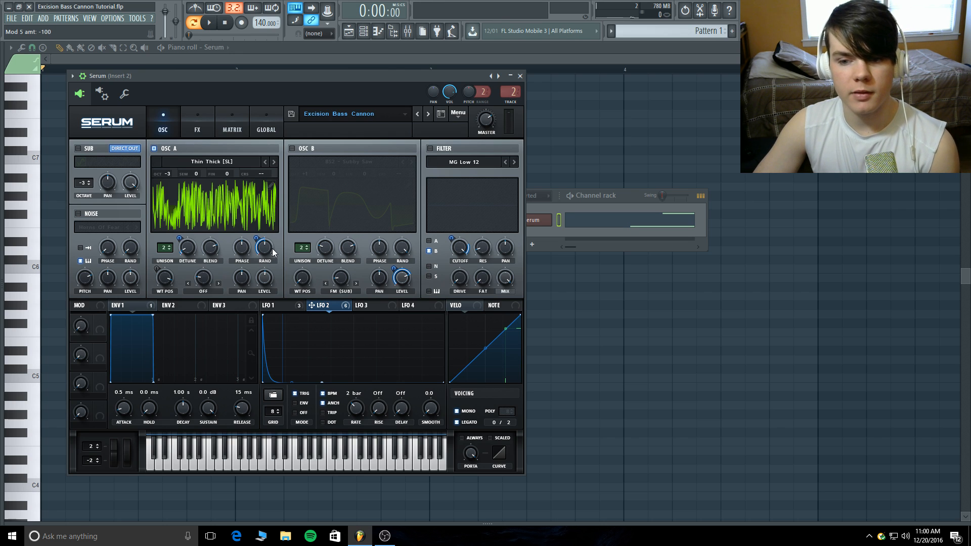
mouse_move(272, 248)
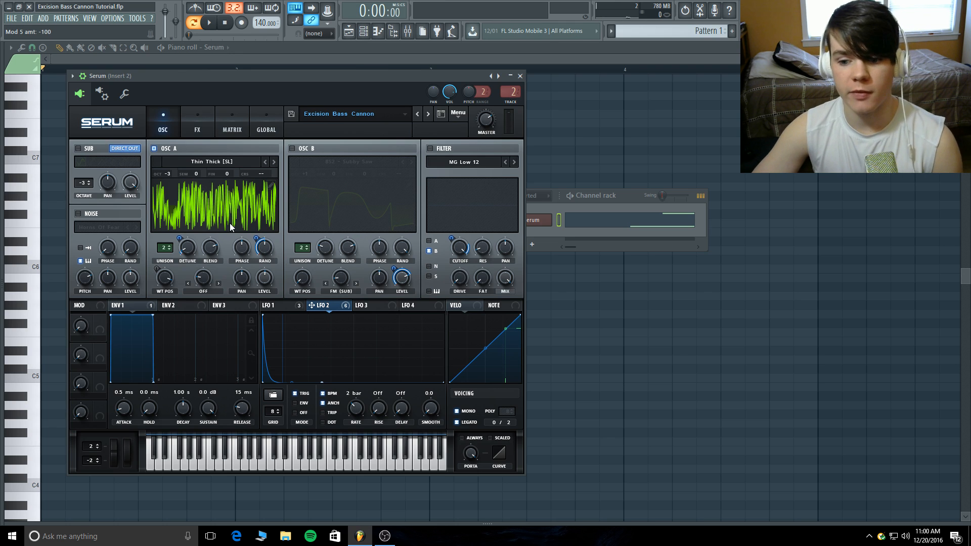
left_click(267, 254)
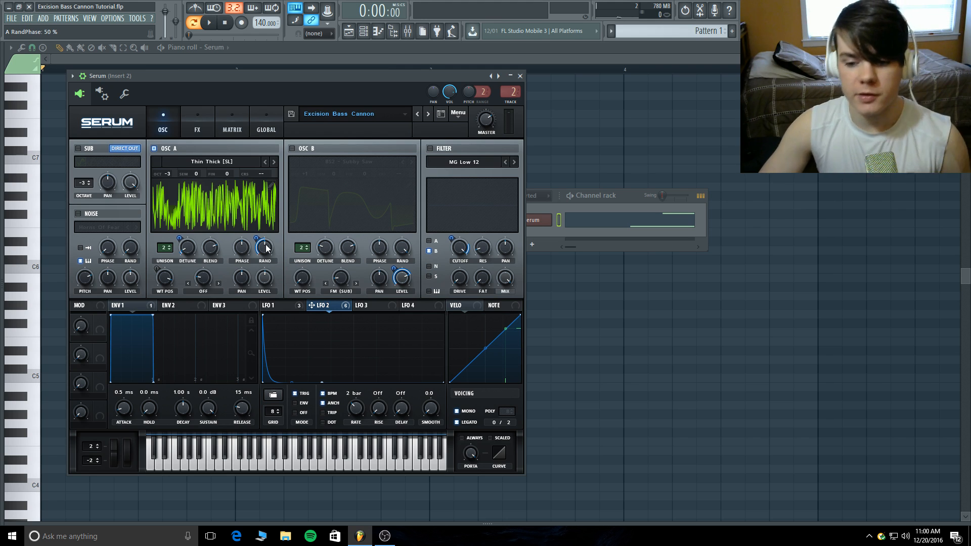
left_click_drag(266, 247, 272, 182)
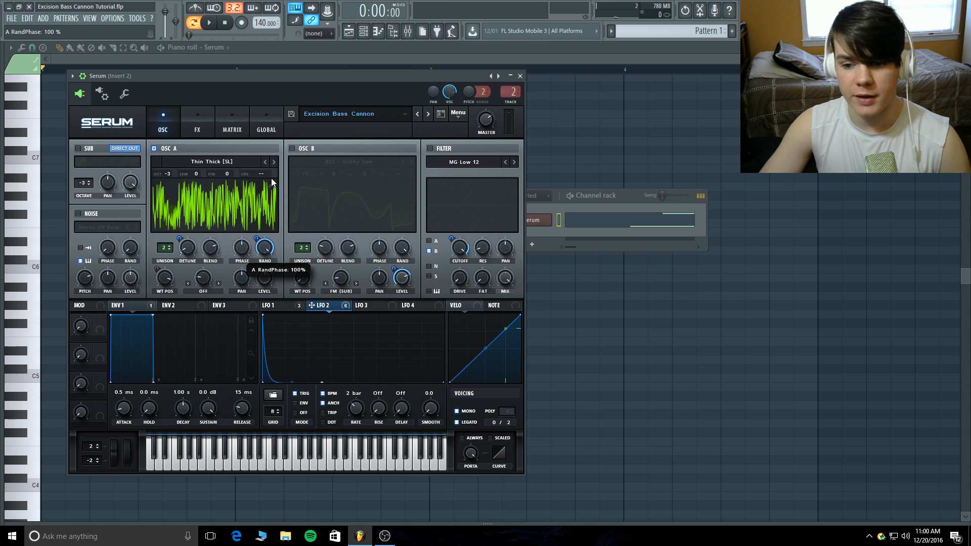
left_click_drag(271, 178, 242, 226)
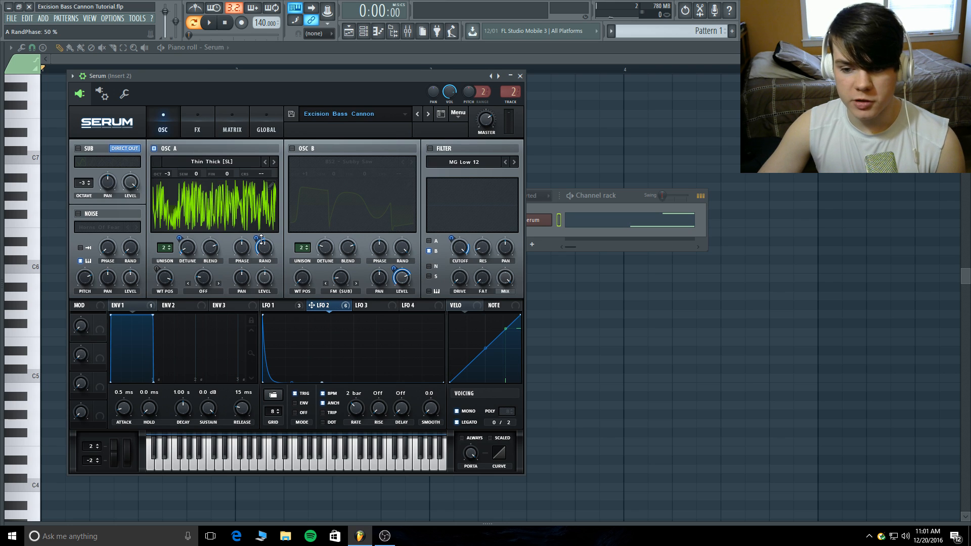
left_click(261, 239)
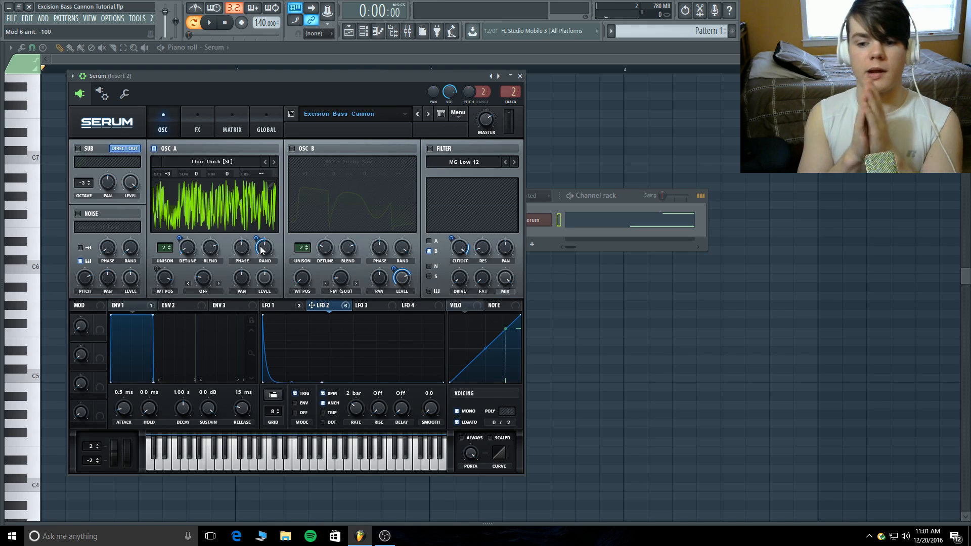
Play Pattern 1 to hear Osc A on its own, then stop playback
left_click(209, 22)
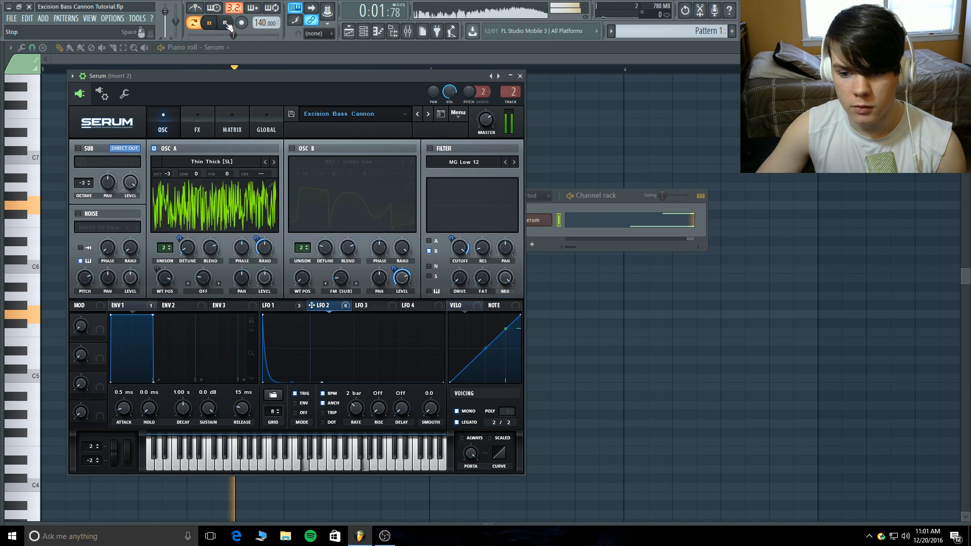
left_click(226, 22)
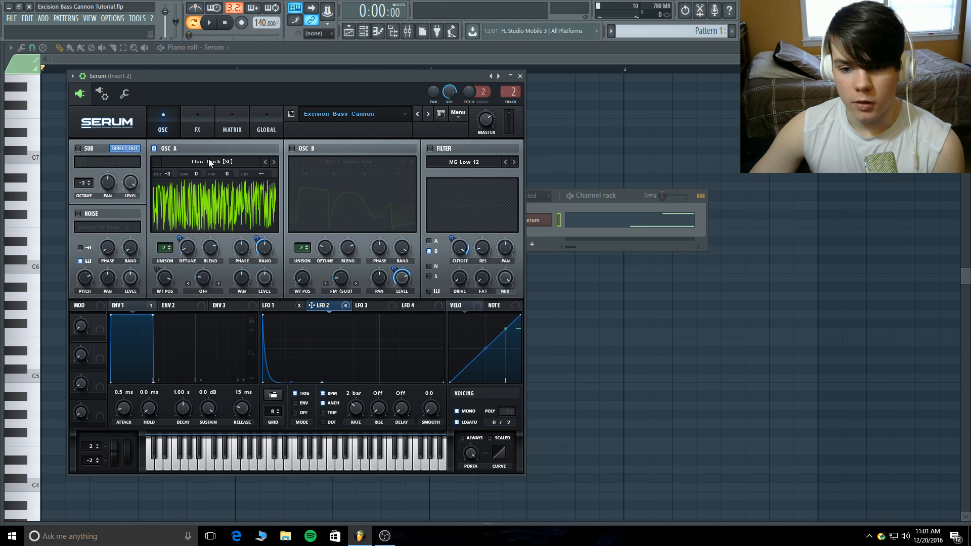
Switch Osc B on and look up its BS2 - Subby Saw wavetable among the Analog wavetables without changing it
left_click(293, 147)
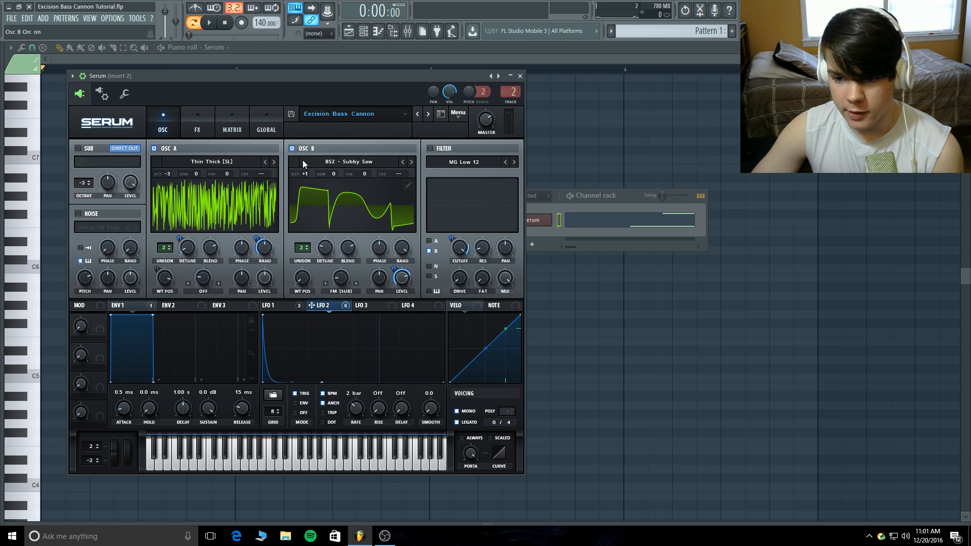
left_click(317, 205)
left_click(322, 183)
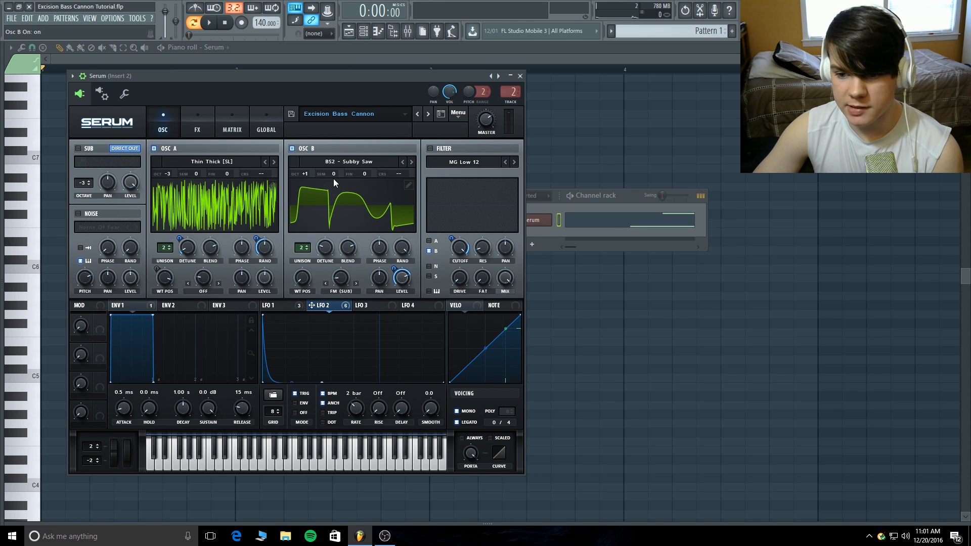
left_click(334, 162)
mouse_move(335, 176)
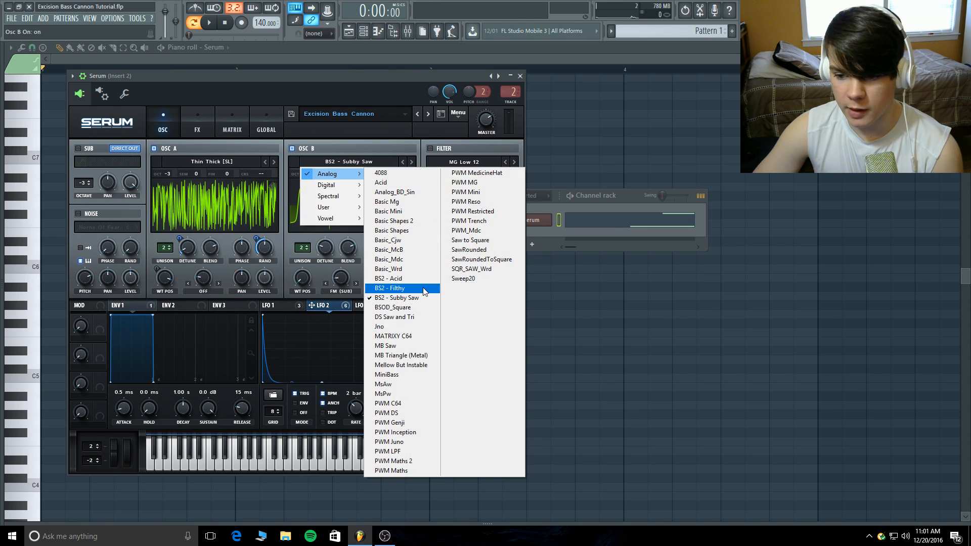
left_click(377, 74)
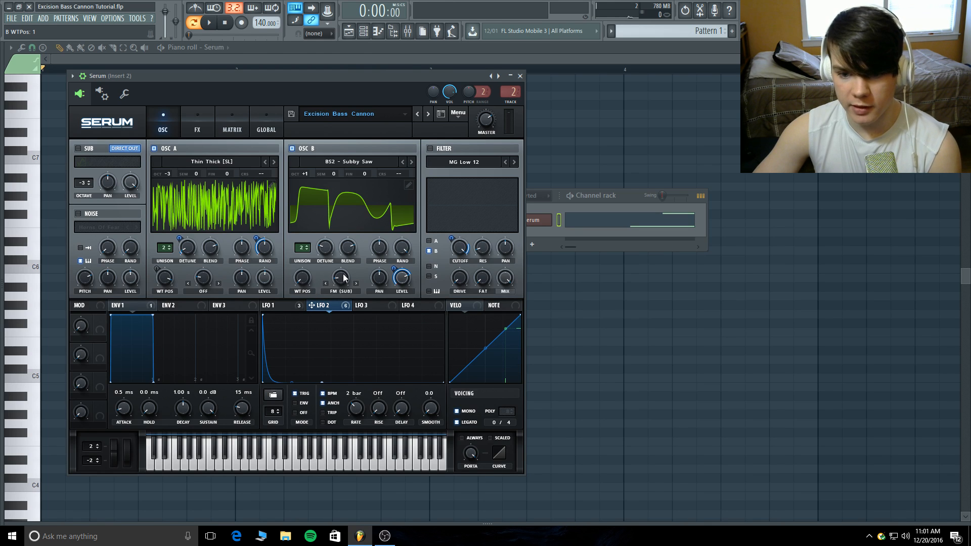
key("alt+F8")
key("alt+F8")
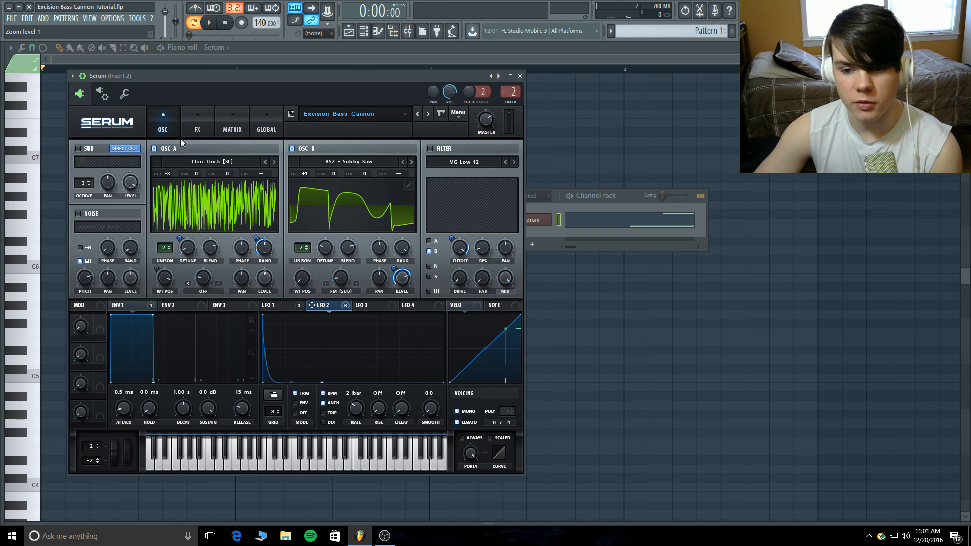
Switch Osc A off and play Pattern 1 to hear Osc B on its own
left_click(154, 148)
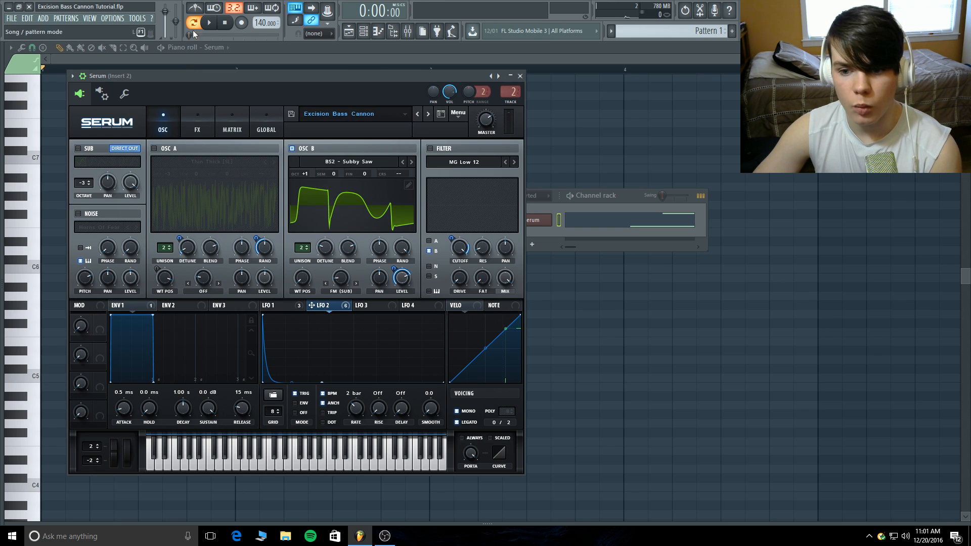
left_click(208, 22)
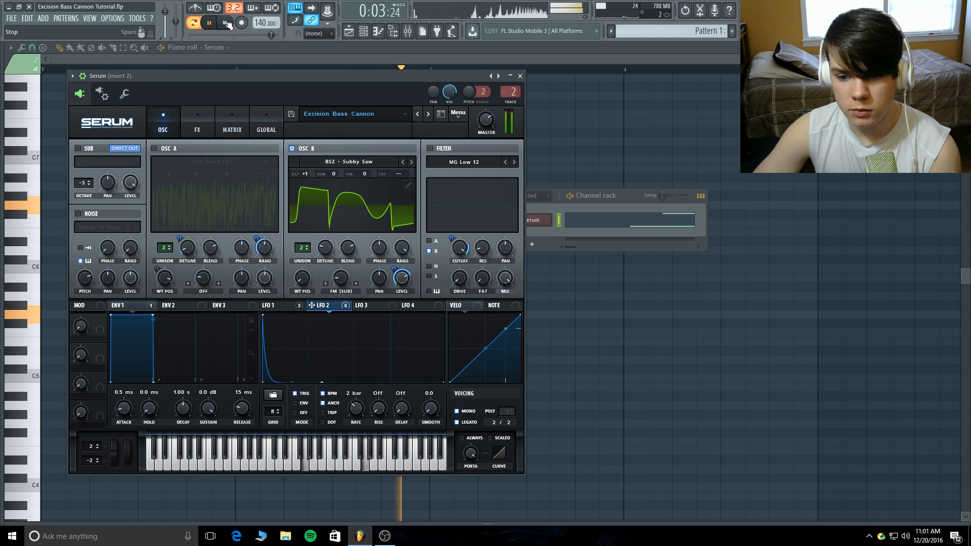
left_click(226, 23)
Switch the sub oscillator on, play Pattern 1 with it and Osc B, and hide the file browser
left_click(78, 148)
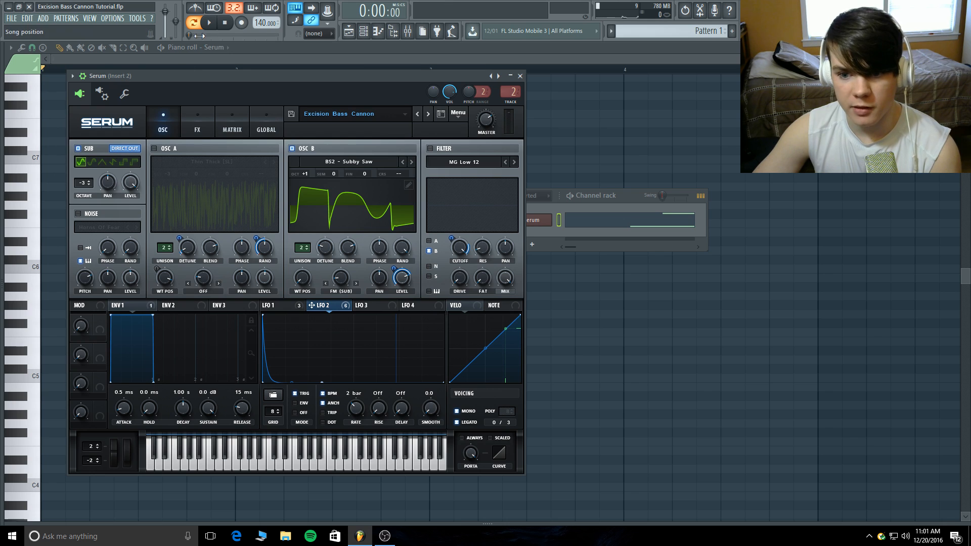
left_click(209, 22)
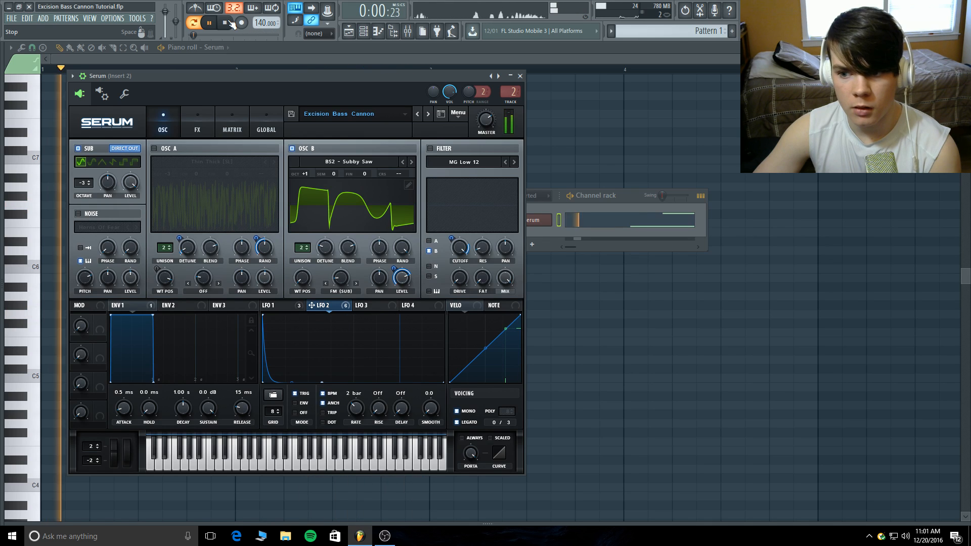
left_click(231, 22)
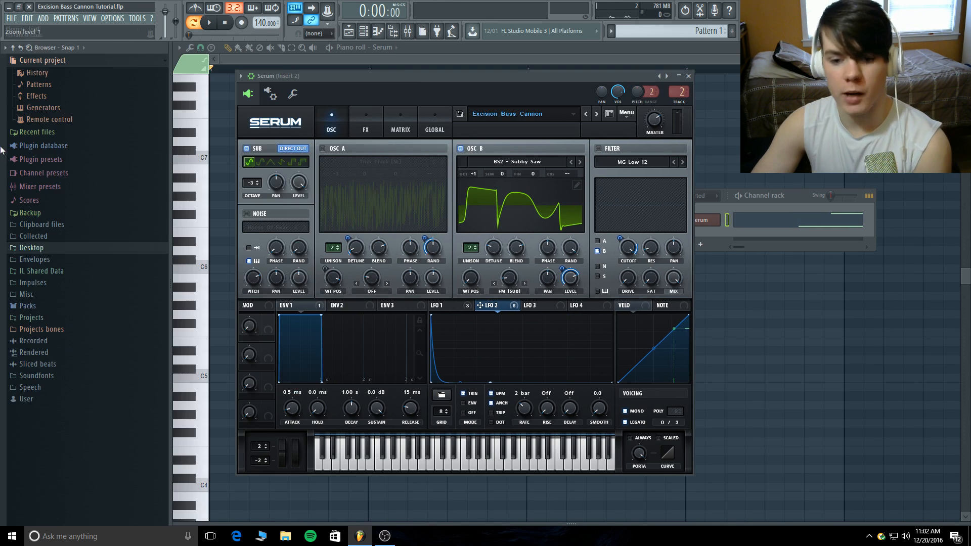
key("alt+F8")
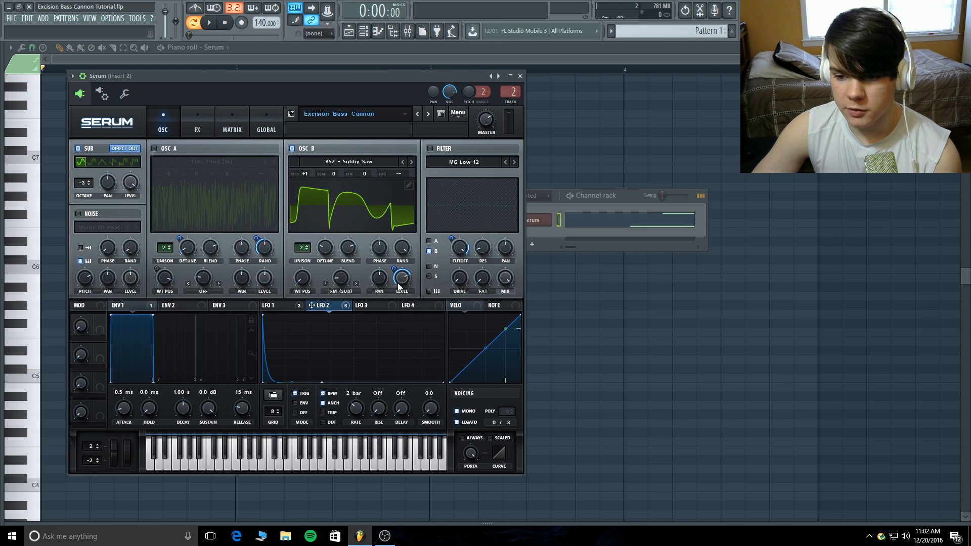
Inspect Osc B's level, FM (Sub) warp and unison detune and blend, showing its wavetable in 3D
mouse_move(399, 287)
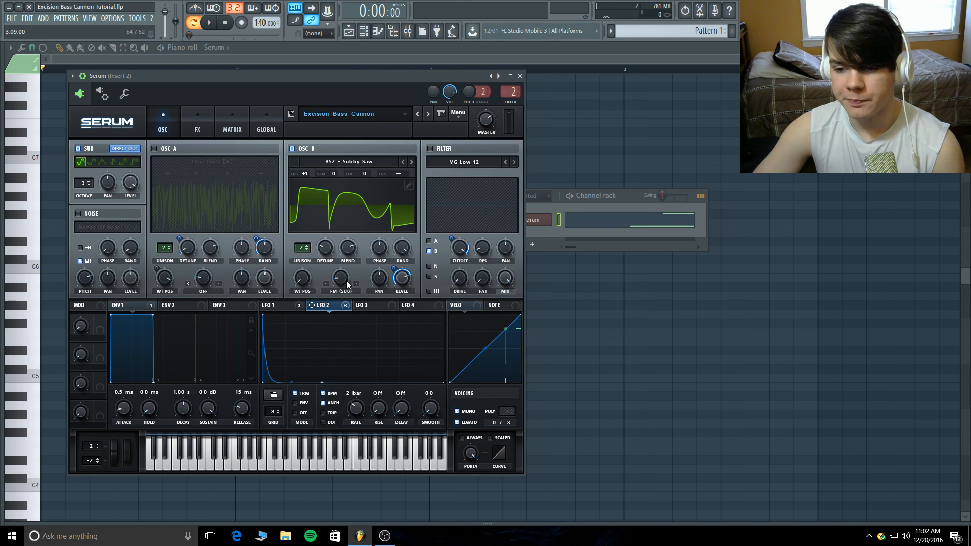
mouse_move(342, 281)
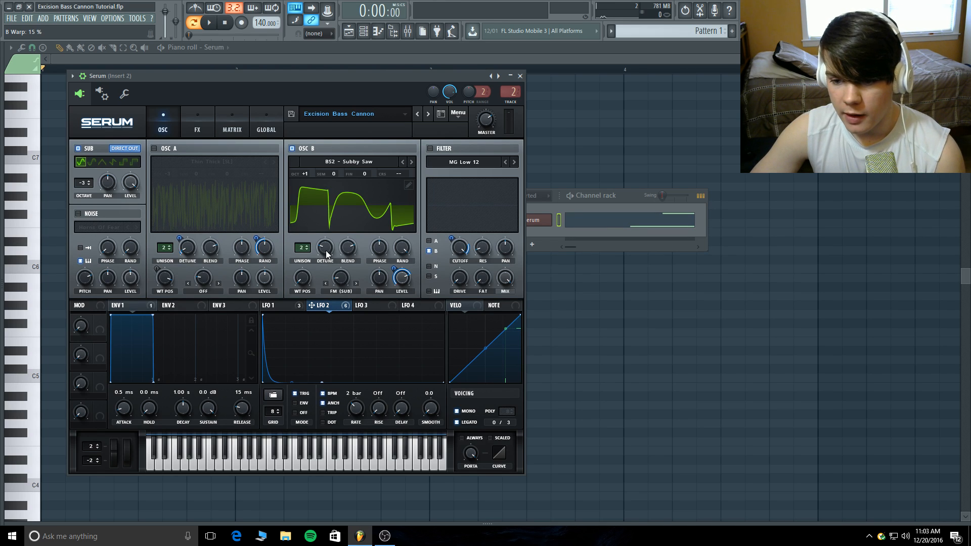
left_click(311, 211)
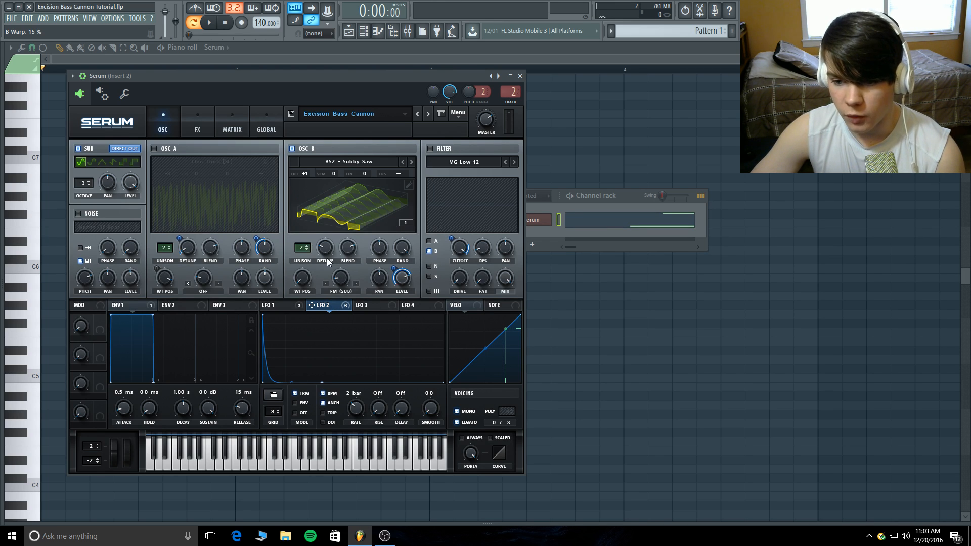
mouse_move(329, 248)
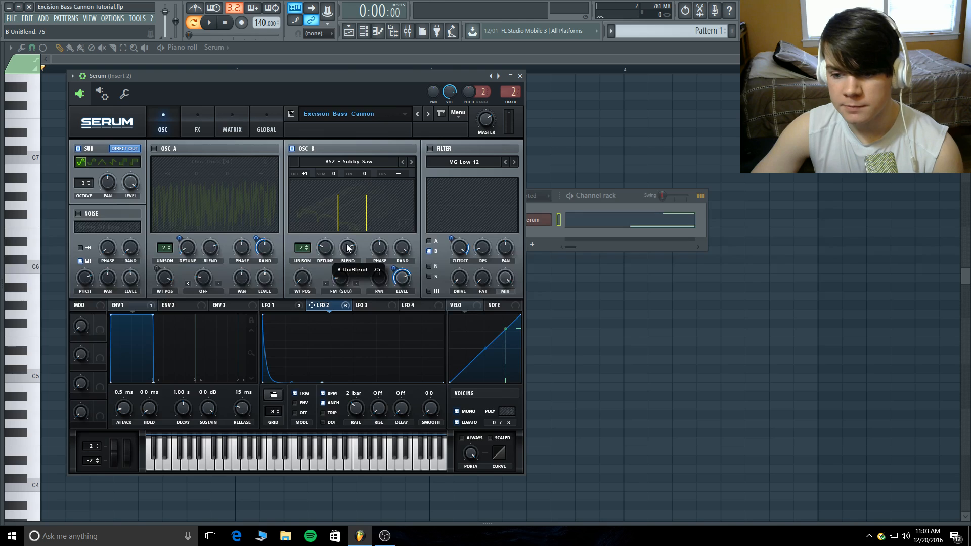
Set Osc B's unison blend to 84 and check its phase and random phase settings
mouse_move(348, 247)
left_mouse_down()
mouse_move(339, 332)
mouse_move(349, 241)
left_mouse_up()
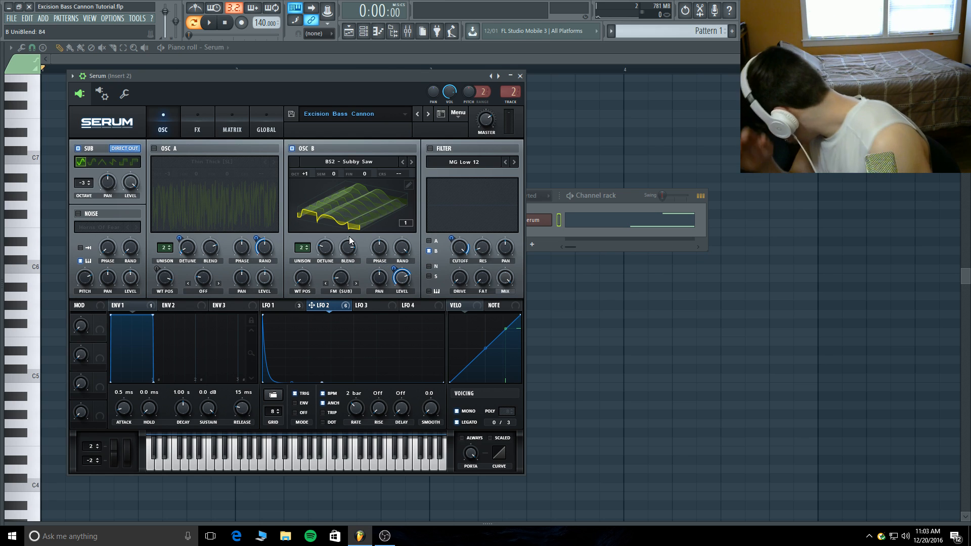
left_click(383, 250)
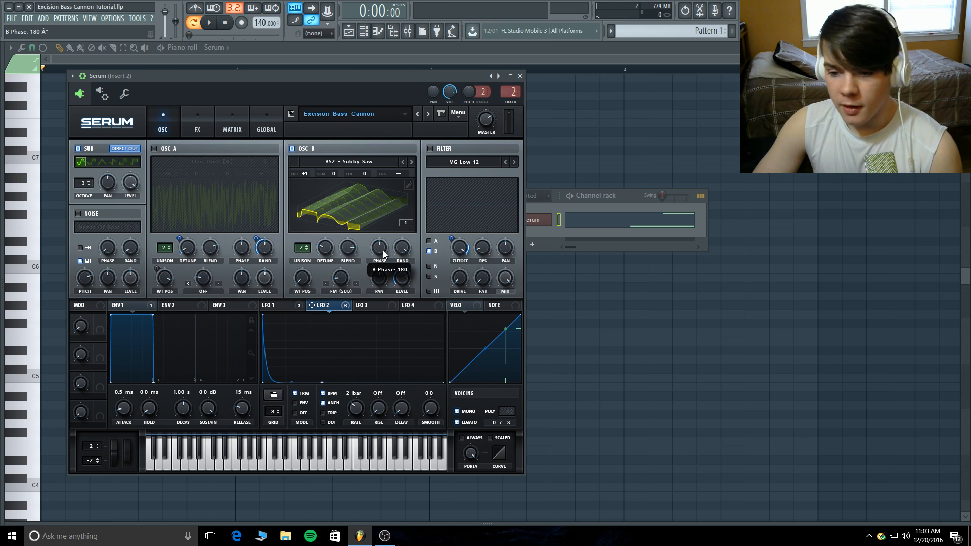
left_click(398, 246)
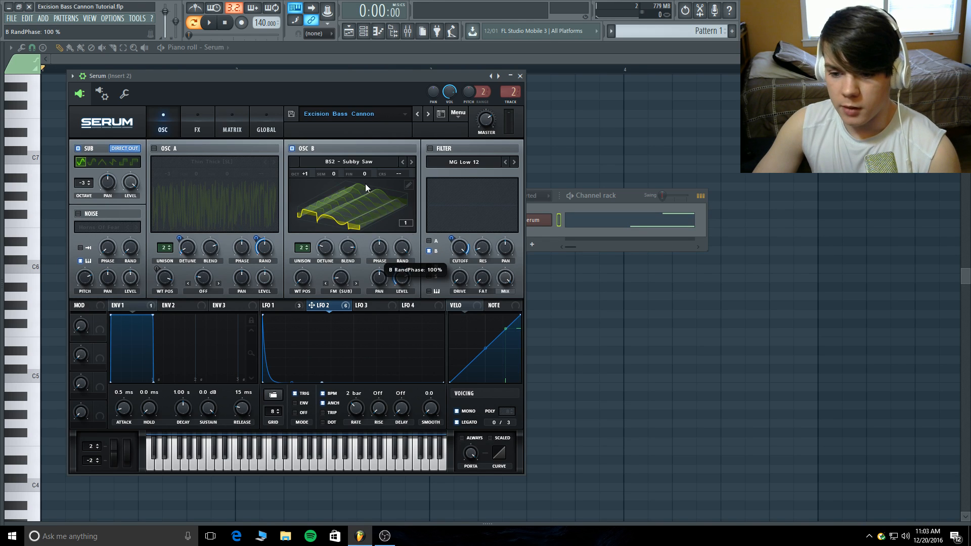
left_click_drag(399, 245, 399, 207)
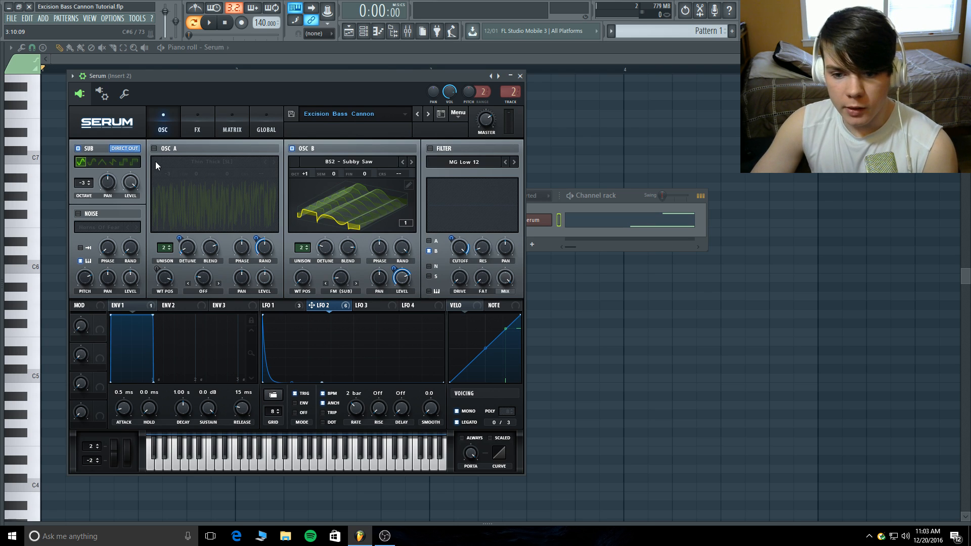
Switch Osc A and the noise oscillator on, and switch the sub and Osc B off
left_click(154, 149)
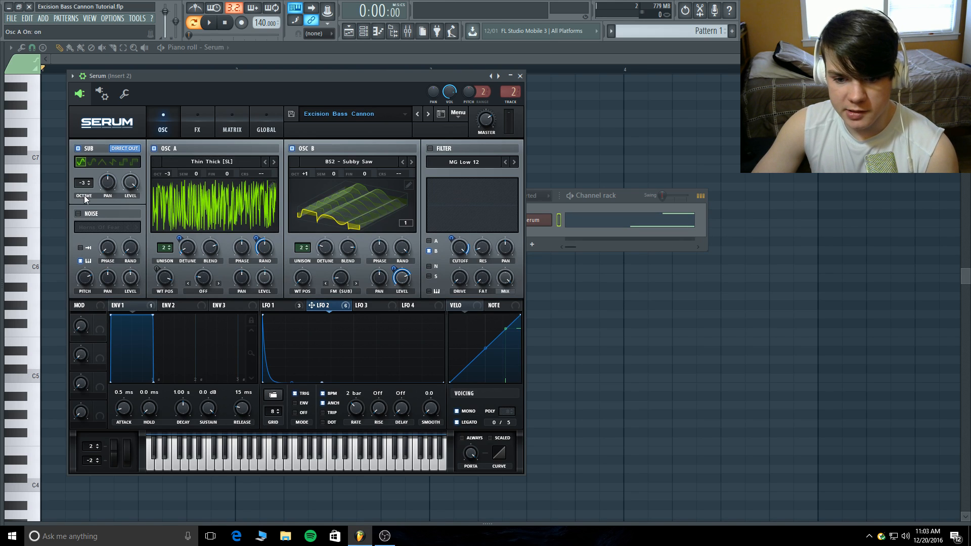
left_click(78, 214)
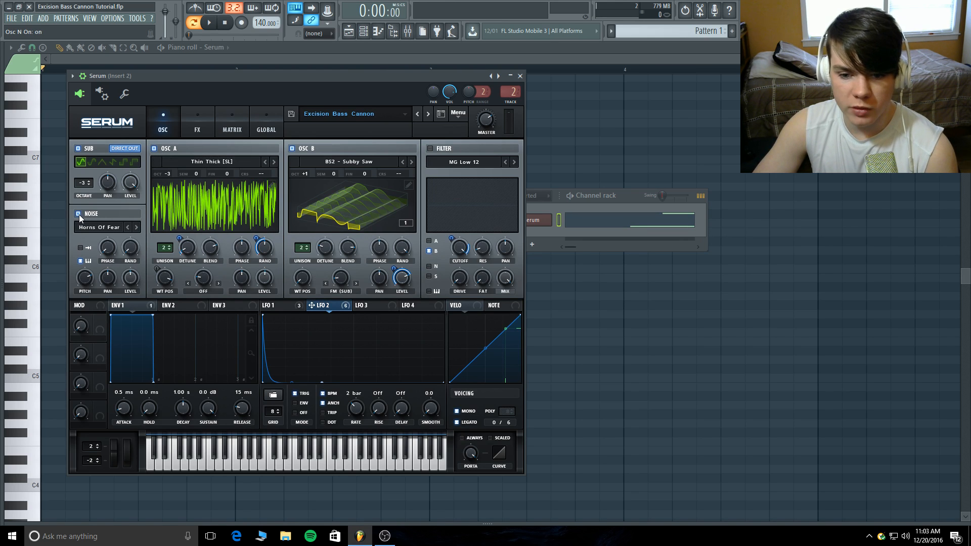
left_click(78, 149)
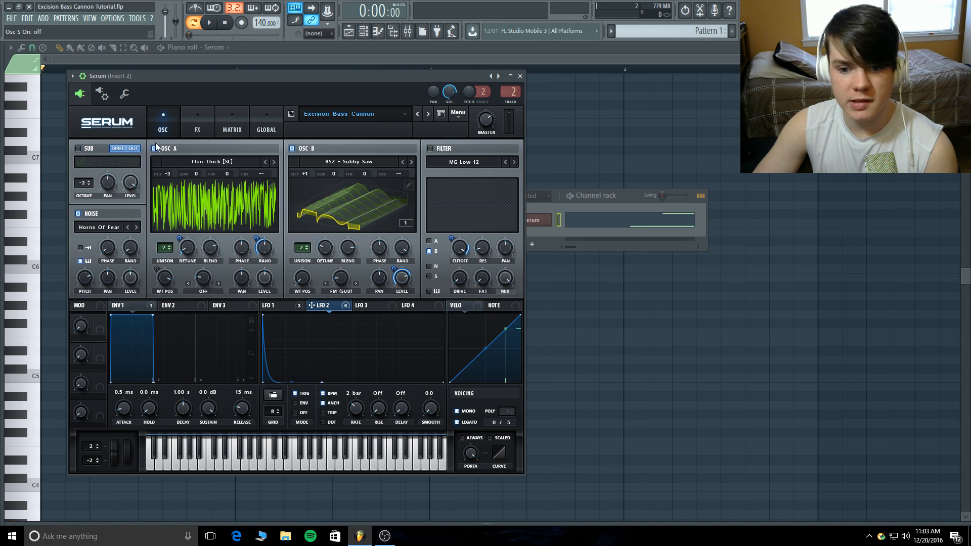
left_click(292, 149)
Look up the Horns Of Fear noise sample among the SOR noises without changing it
left_click(99, 228)
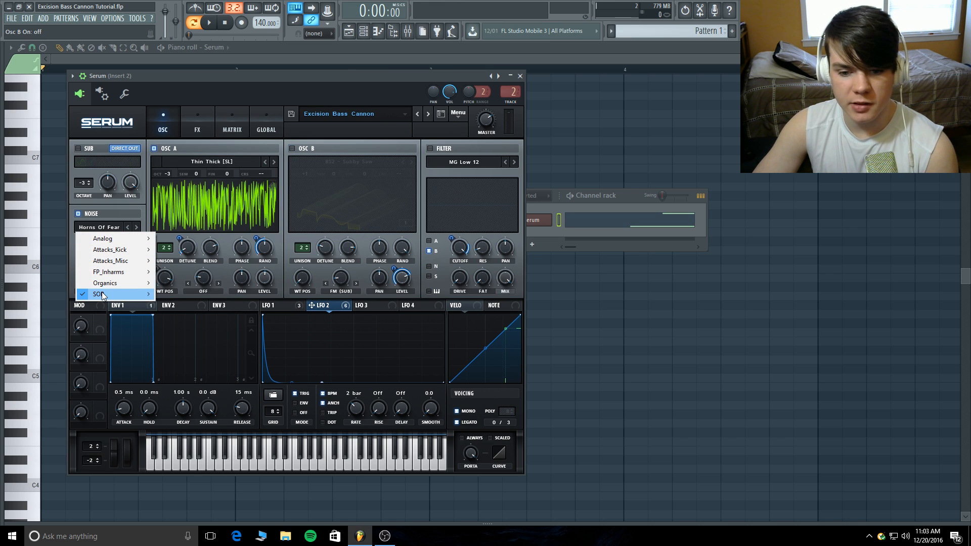
mouse_move(101, 294)
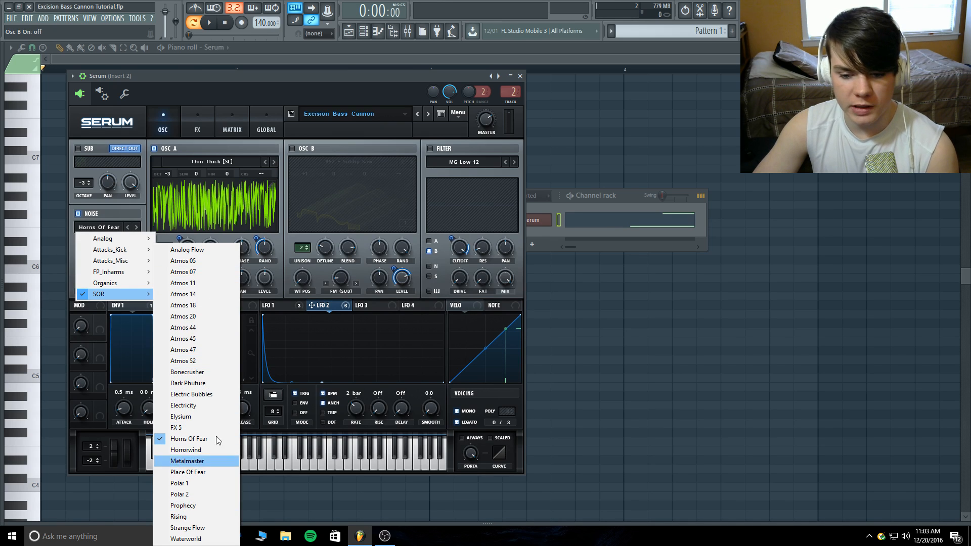
left_click(241, 81)
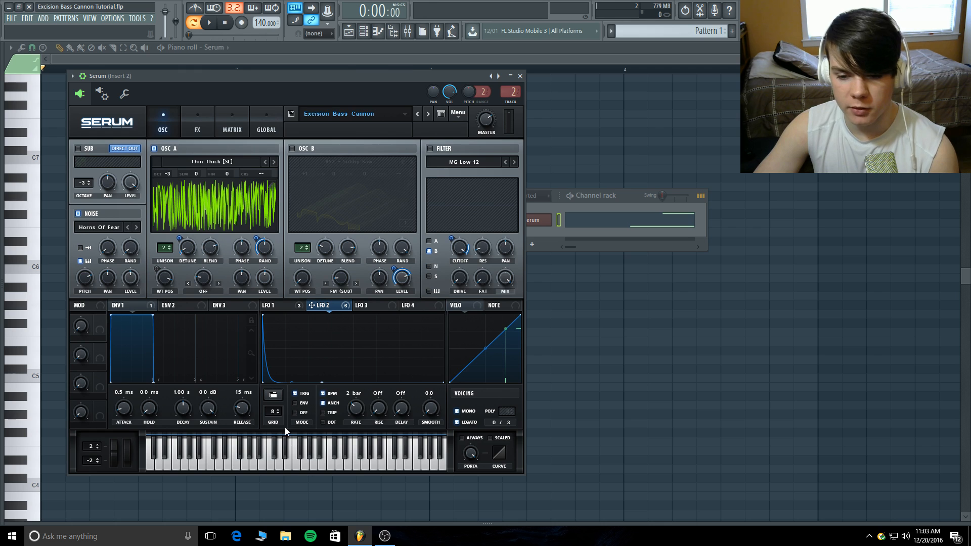
Switch Osc A off and play several keyboard notes to hear the Horns Of Fear noise on its own
left_click(314, 464)
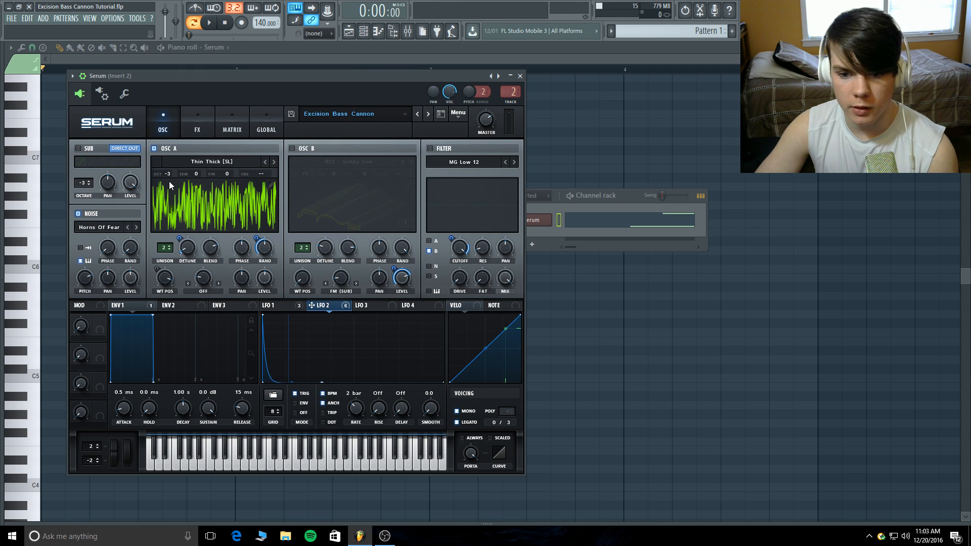
left_click(155, 149)
left_click(298, 463)
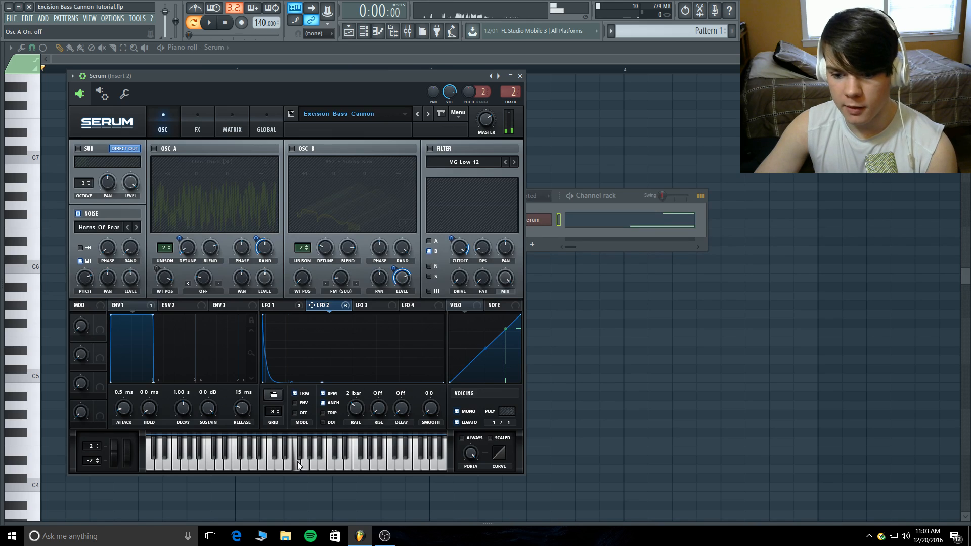
left_click(273, 462)
left_click(226, 457)
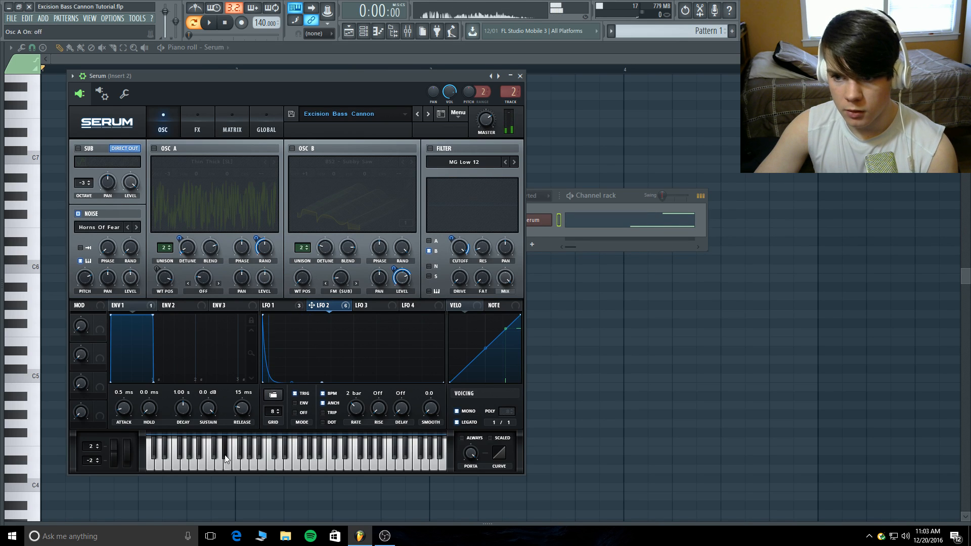
left_click(356, 464)
left_click(388, 465)
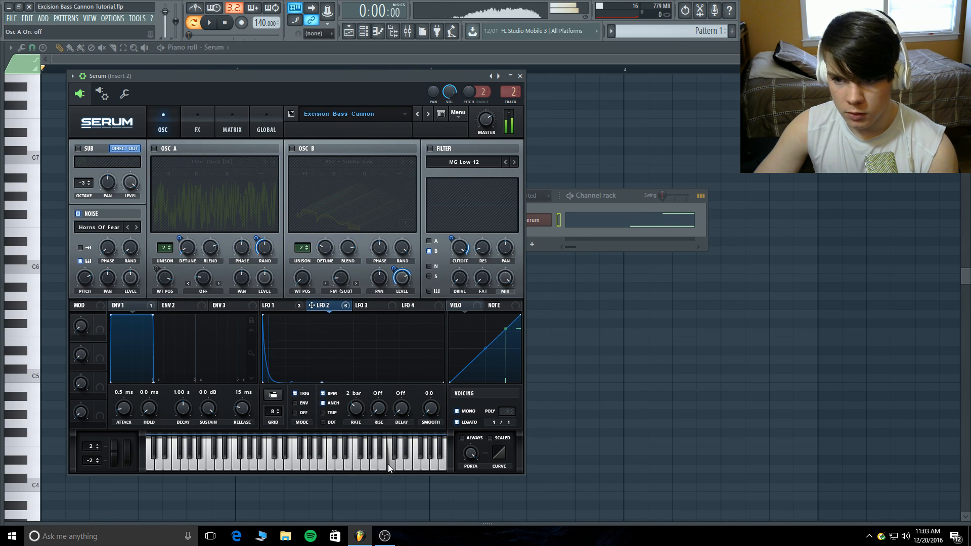
left_click(296, 463)
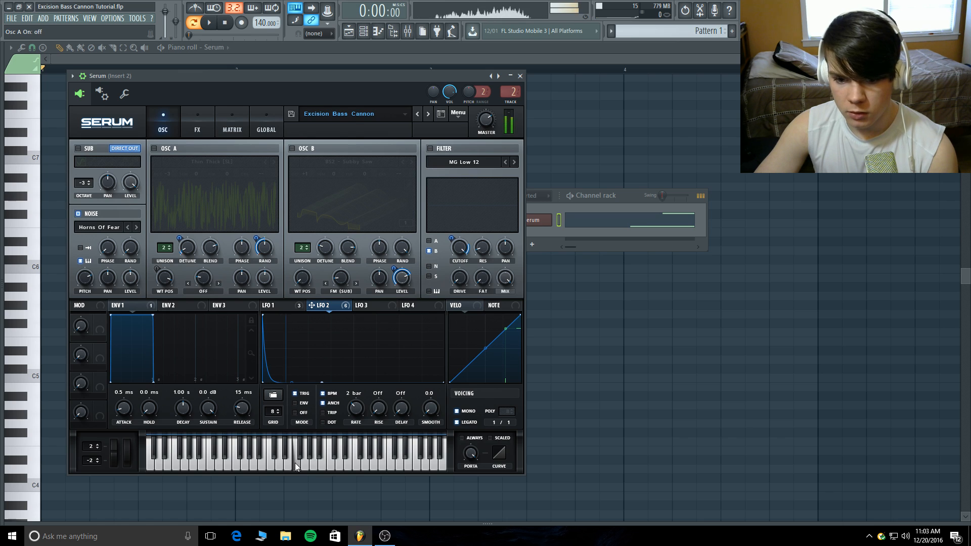
Switch the noise oscillator off and turn the sub, Osc A and Osc B back on
left_click(79, 214)
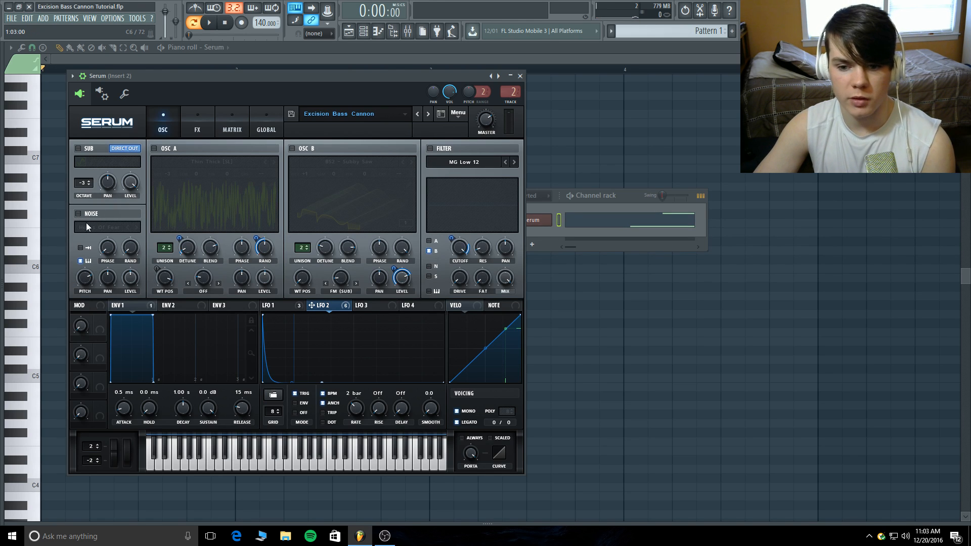
left_click(85, 147)
left_click(155, 148)
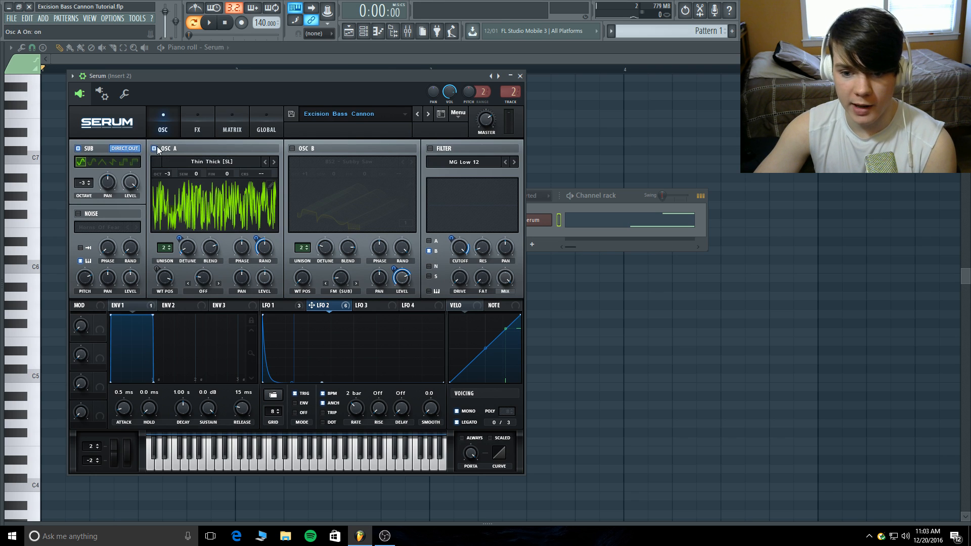
left_click(293, 148)
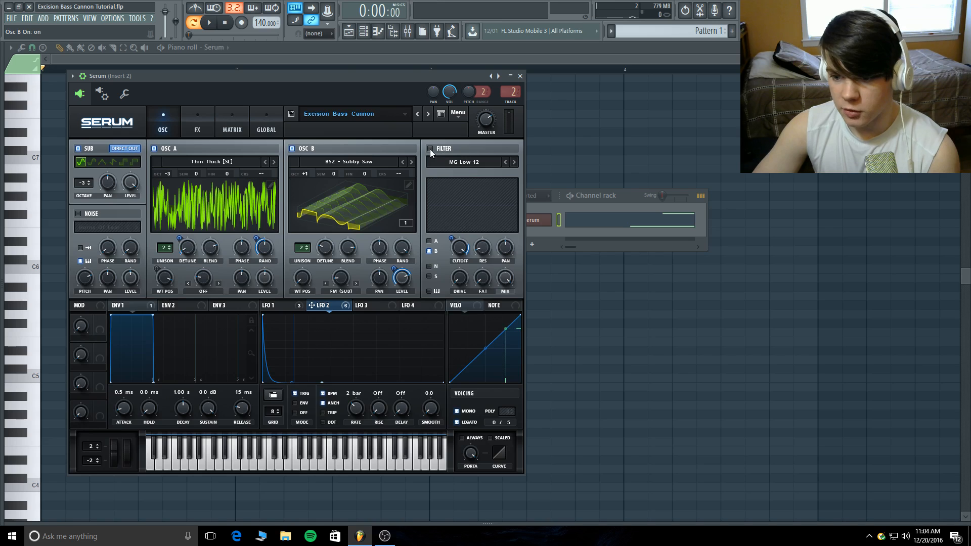
Switch the filter on and look up its MG Low 12 type among the filter categories without changing it
left_click(429, 150)
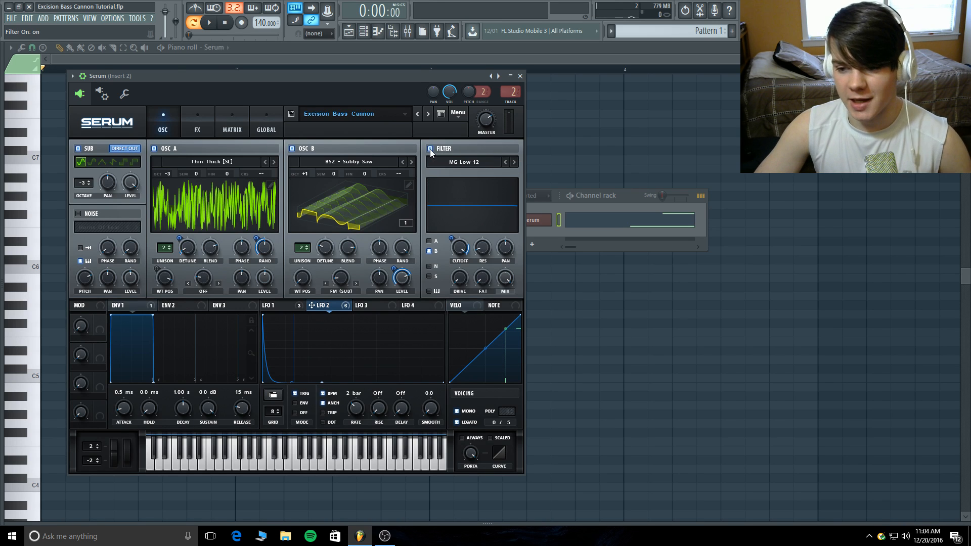
left_click(492, 159)
left_click(486, 159)
left_click(486, 161)
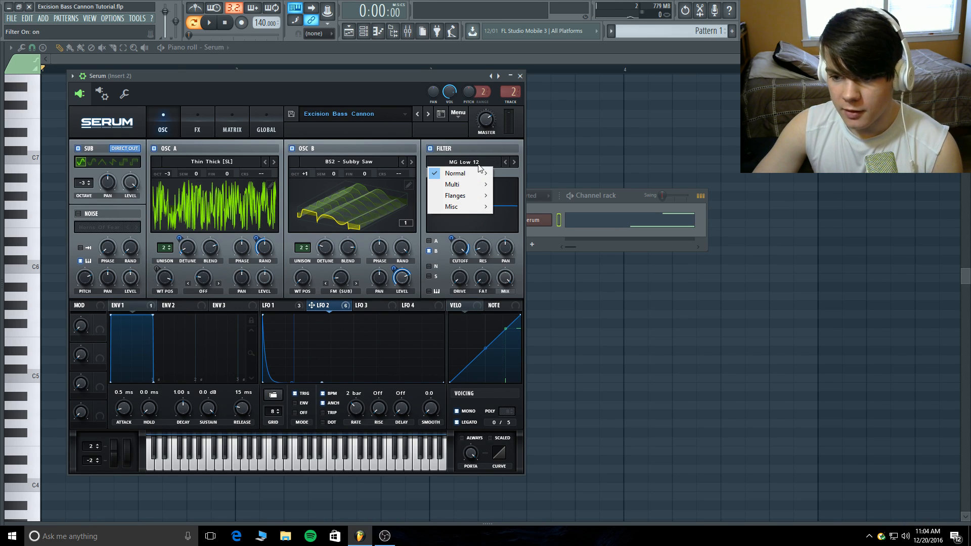
left_click(476, 149)
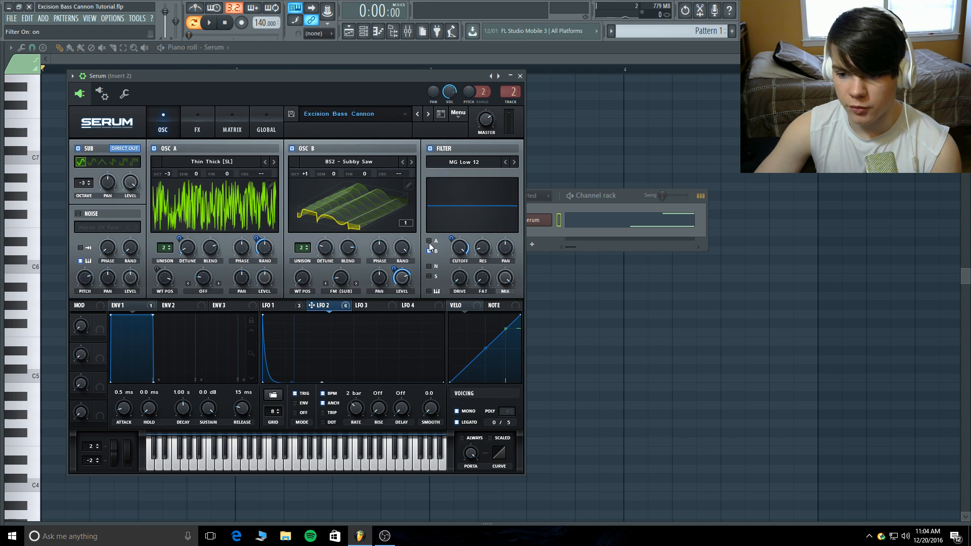
Inspect the filter's cutoff, resonance, drive and fat settings, and compare the LFO 1 and LFO 2 shapes
mouse_move(458, 247)
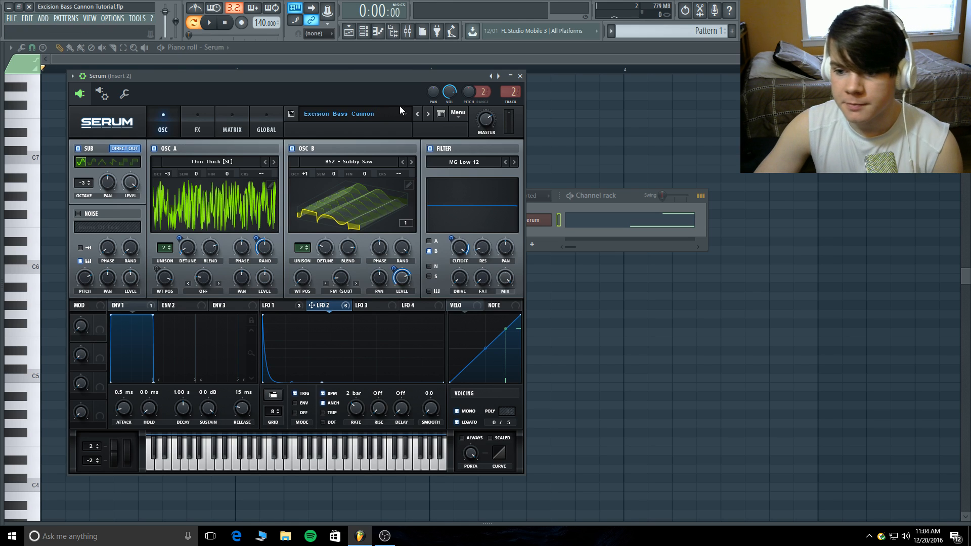
mouse_move(488, 243)
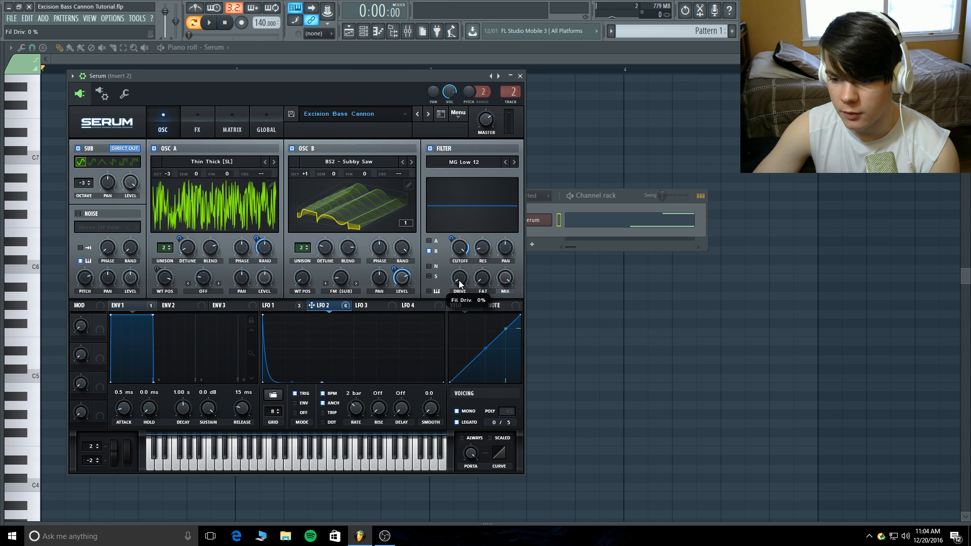
mouse_move(480, 286)
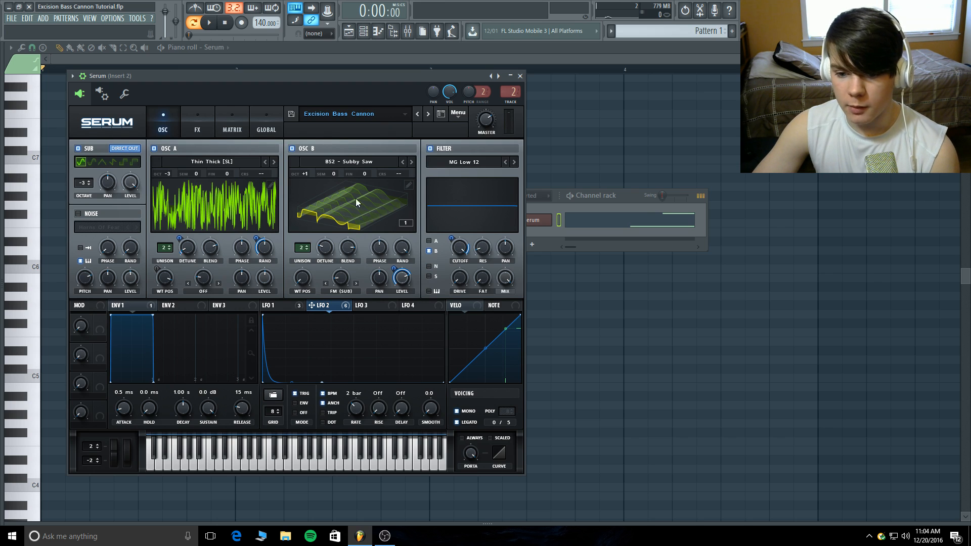
left_click(288, 303)
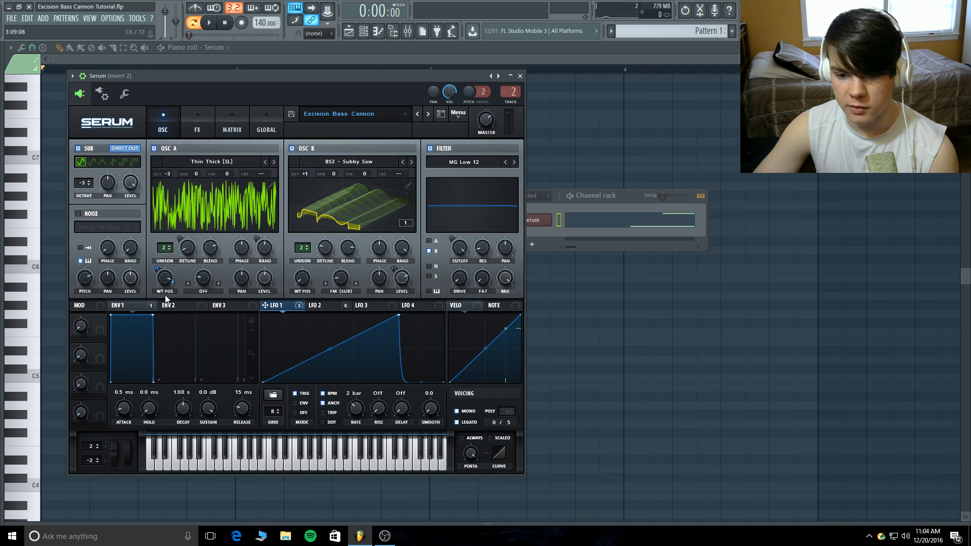
left_click(326, 304)
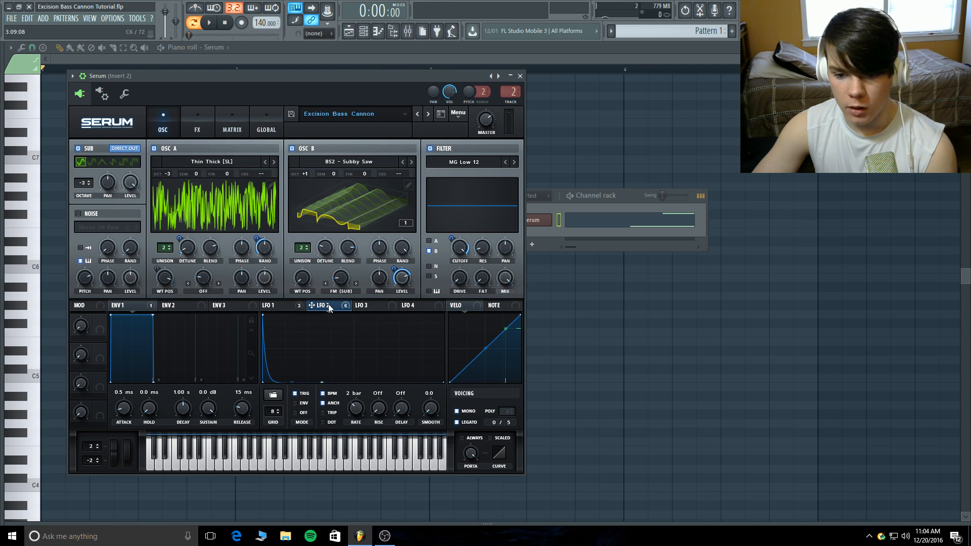
Switch off the reverb, compressor, chorus, EQ, hyper/dimension and distortion effects, and play Pattern 1 without them
left_click(189, 126)
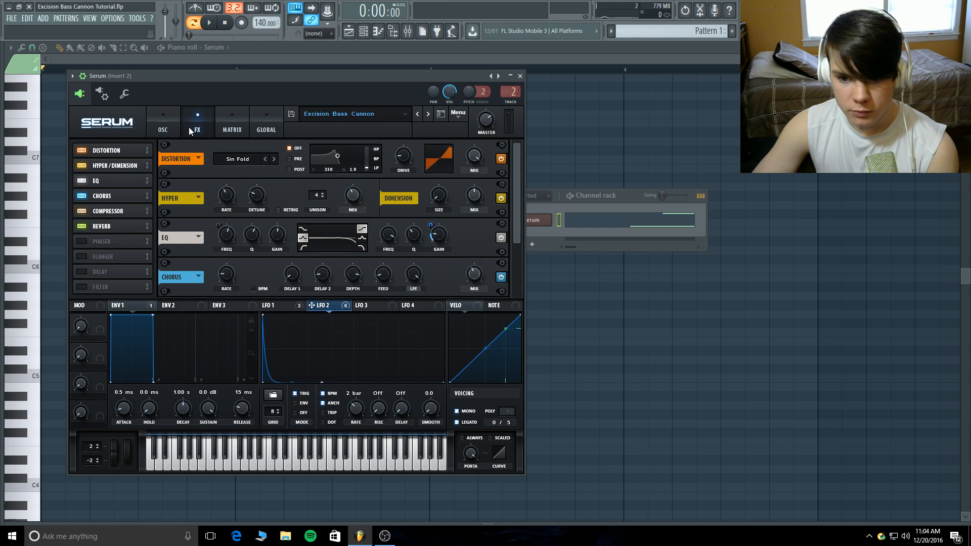
left_click(81, 226)
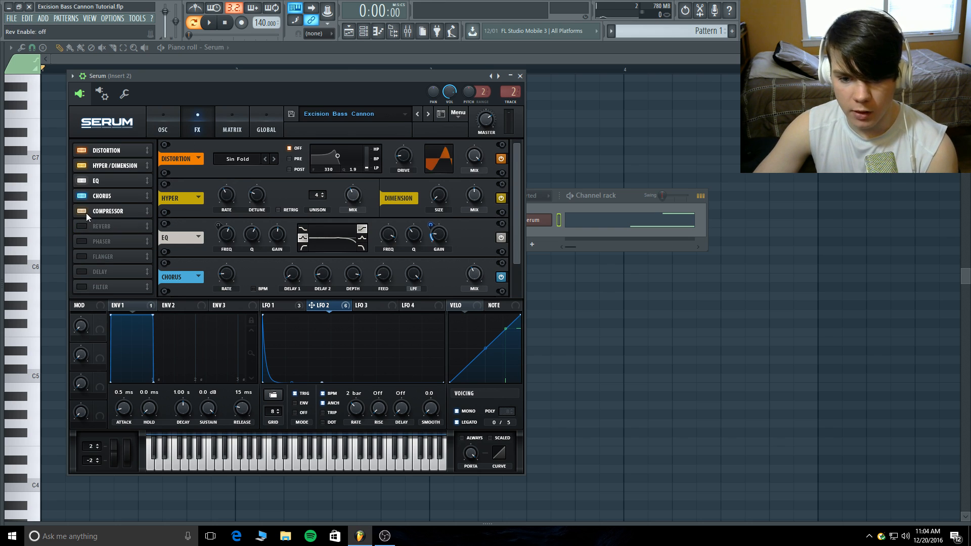
left_click(85, 212)
left_click(84, 196)
left_click(84, 180)
left_click(81, 165)
left_click(80, 150)
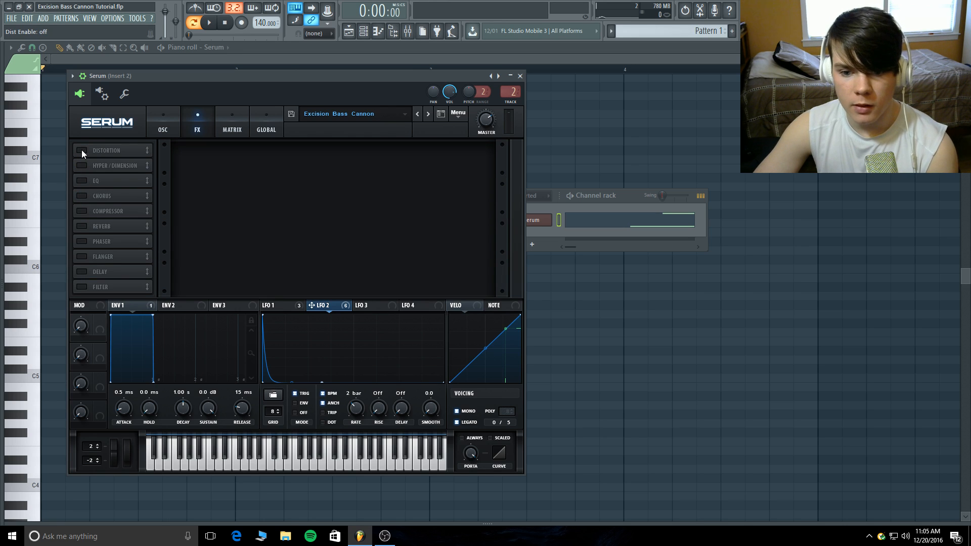
left_click(213, 24)
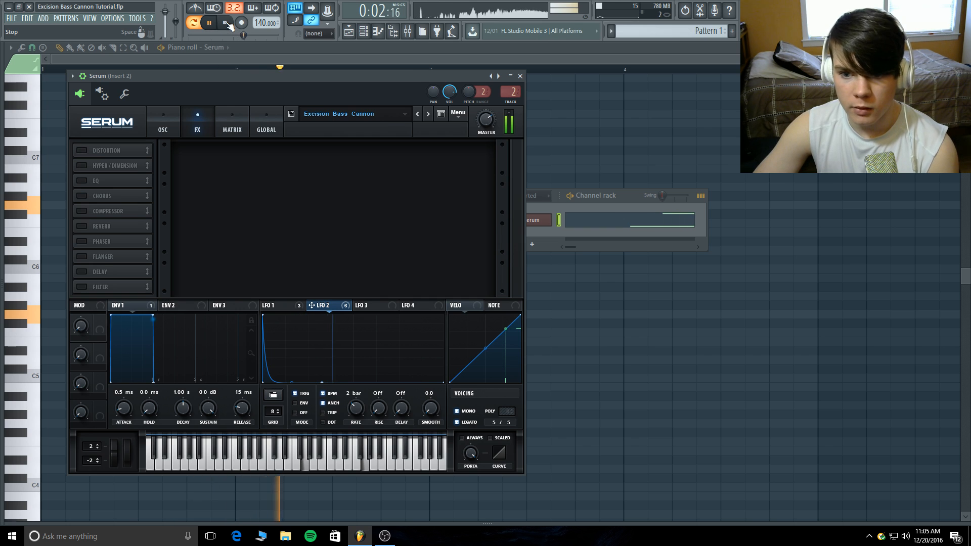
left_click(226, 23)
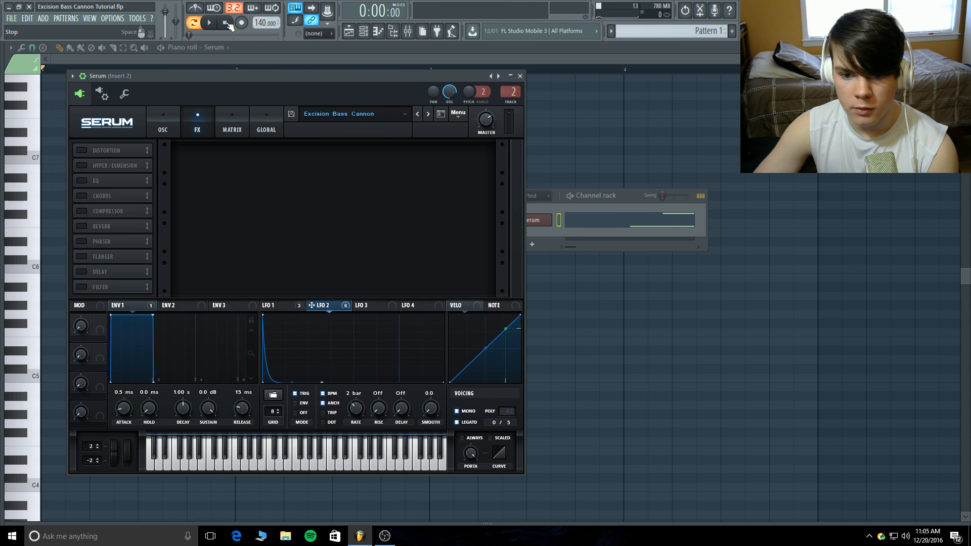
Switch the Sin Fold distortion back on and play Pattern 1 with only that effect
left_click(81, 150)
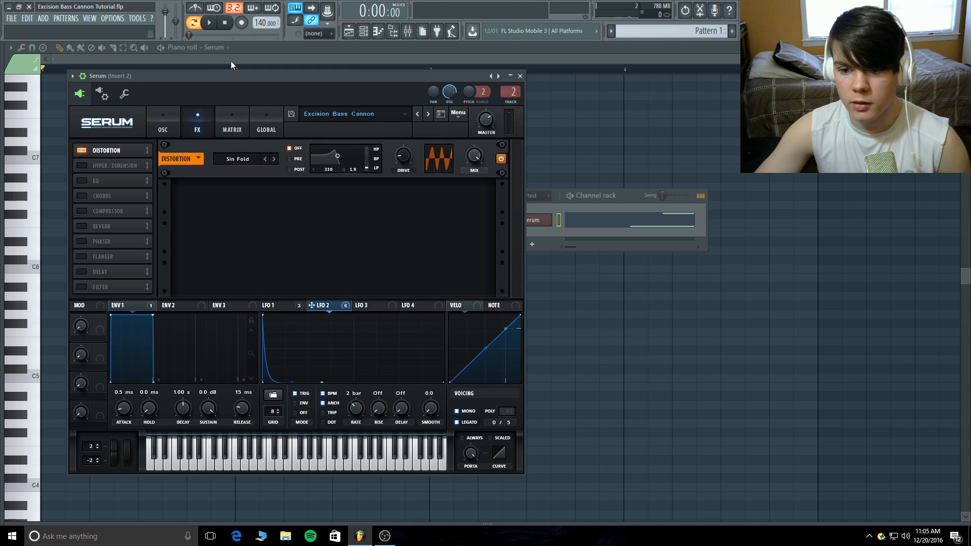
left_click(213, 23)
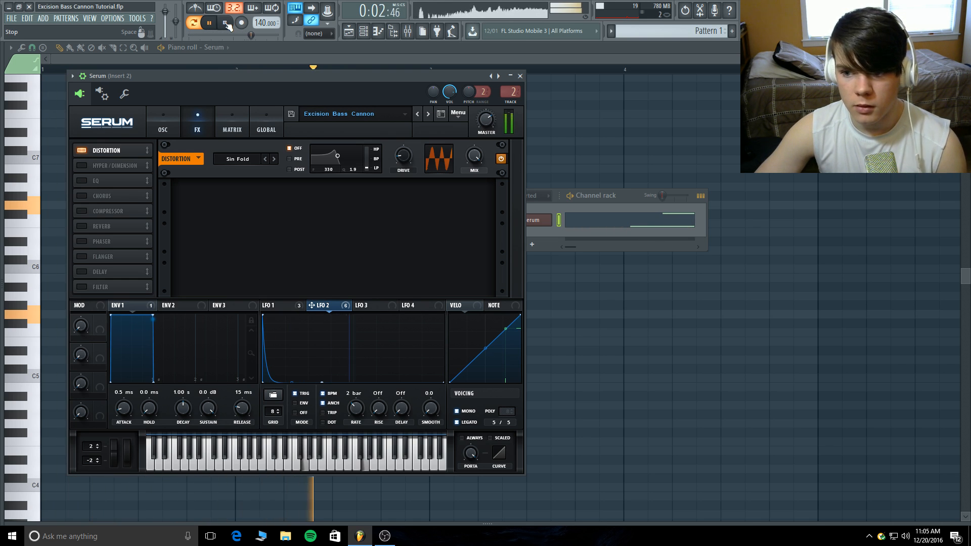
left_click(226, 23)
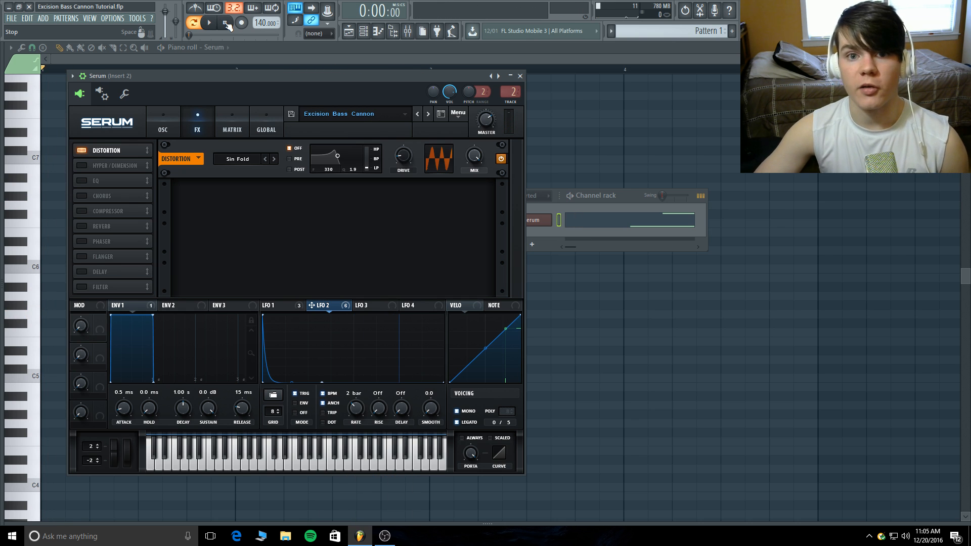
Switch the hyper/dimension effect back on, check its mix and size settings, and play Pattern 1 with it
left_click(87, 166)
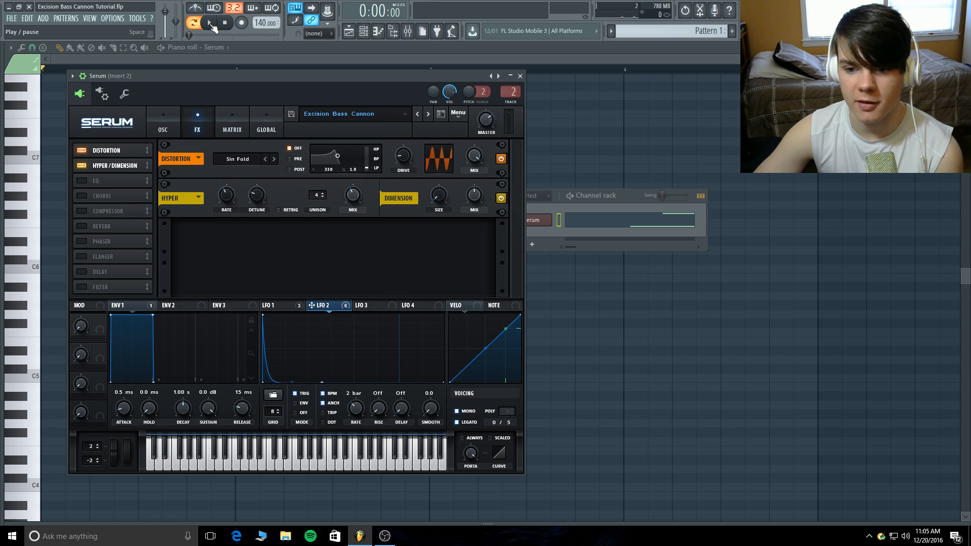
left_click(358, 196)
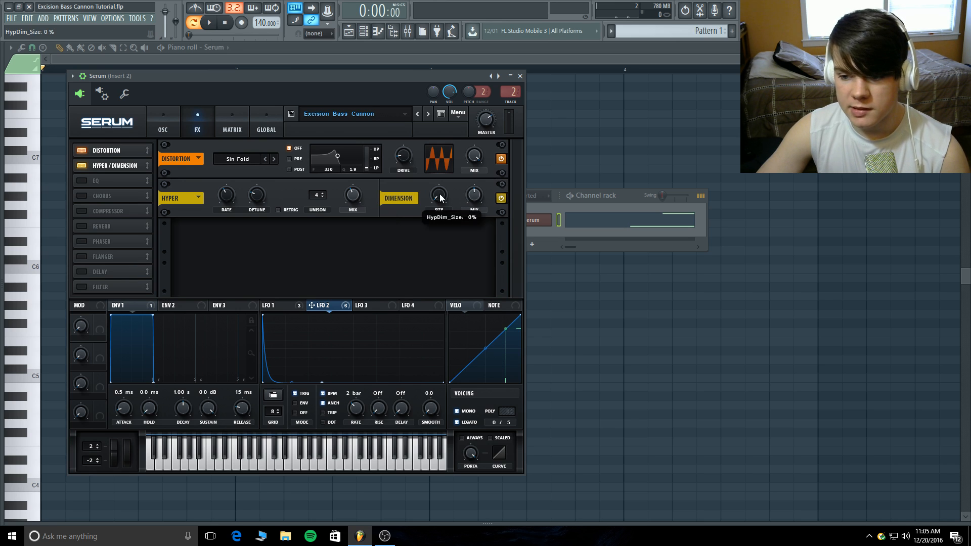
left_click(470, 195)
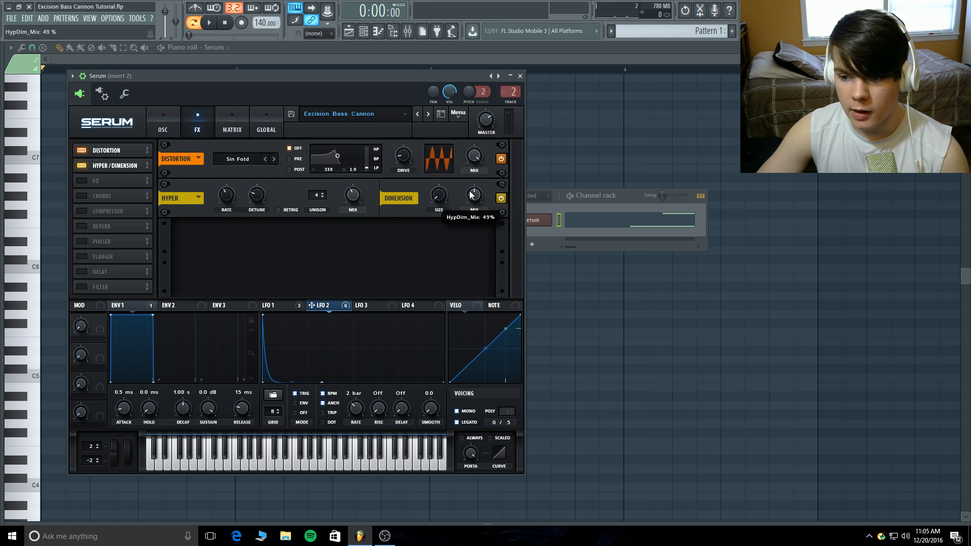
left_click_drag(470, 192, 469, 191)
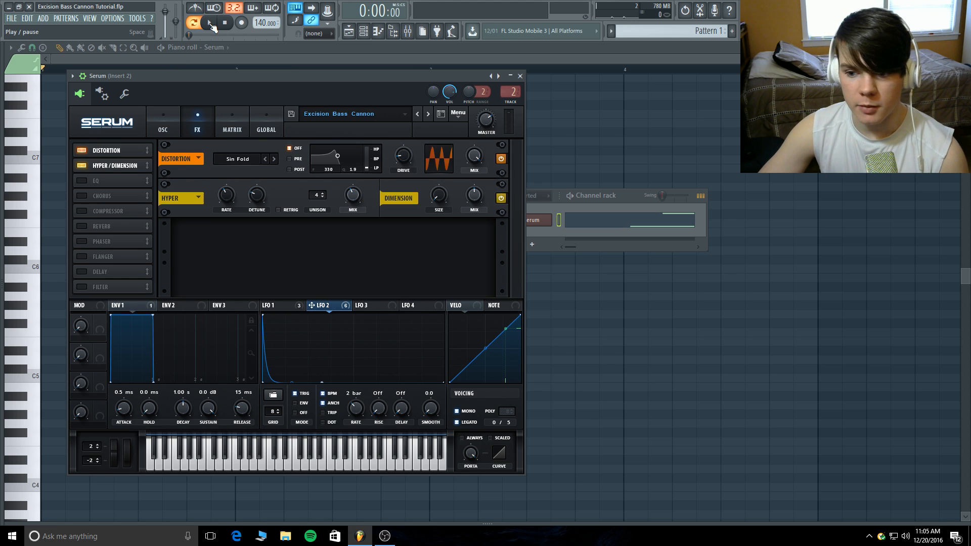
left_click(211, 23)
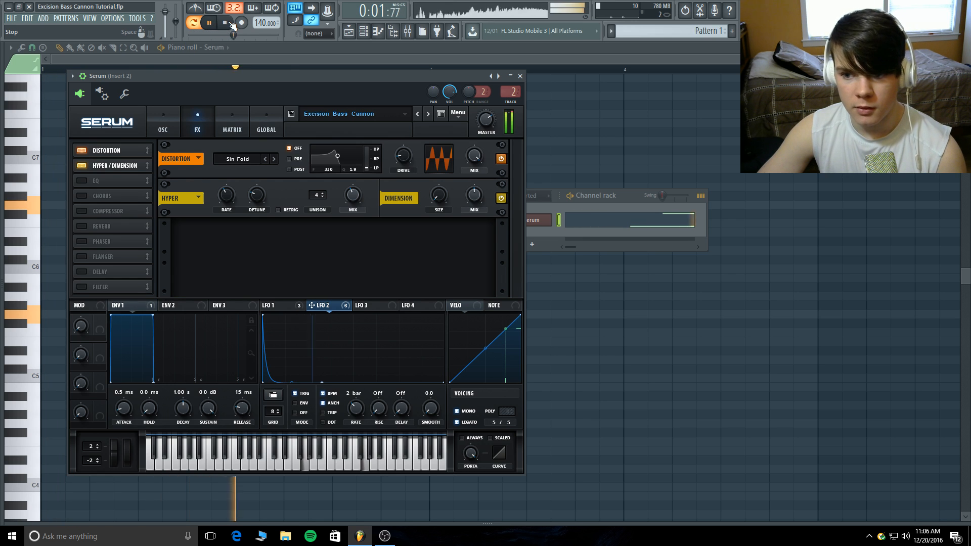
left_click(228, 23)
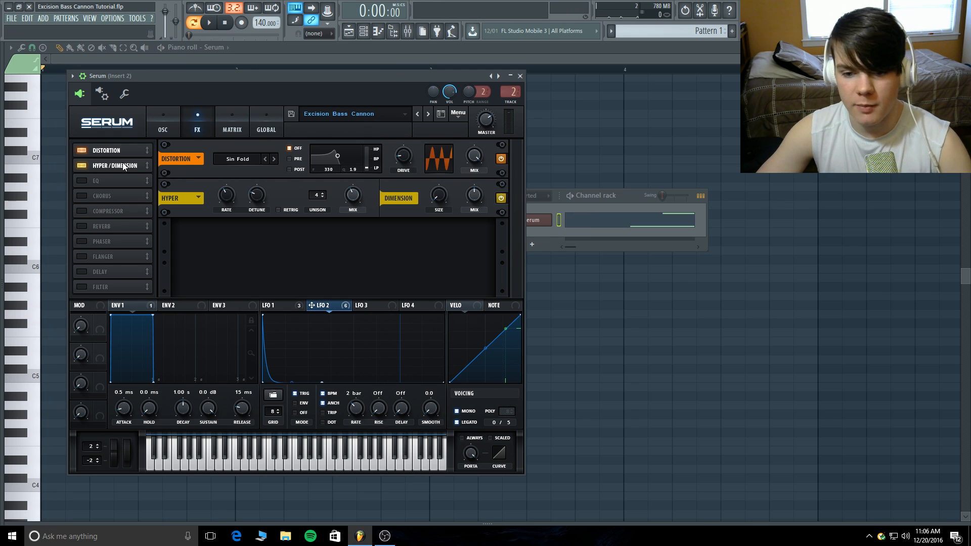
Switch the EQ back on, check its high-shelf frequency and modulated gain, and play Pattern 1 with it
left_click(81, 181)
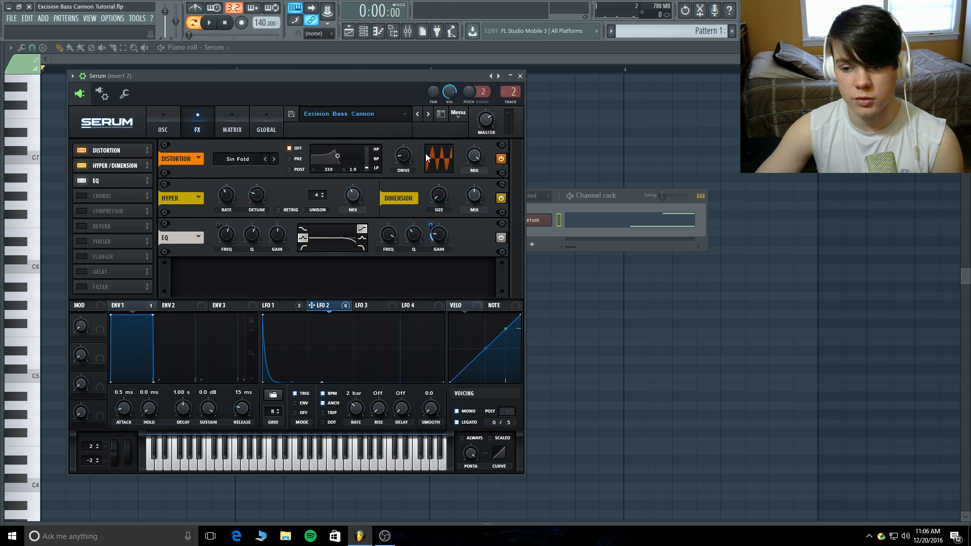
mouse_move(442, 236)
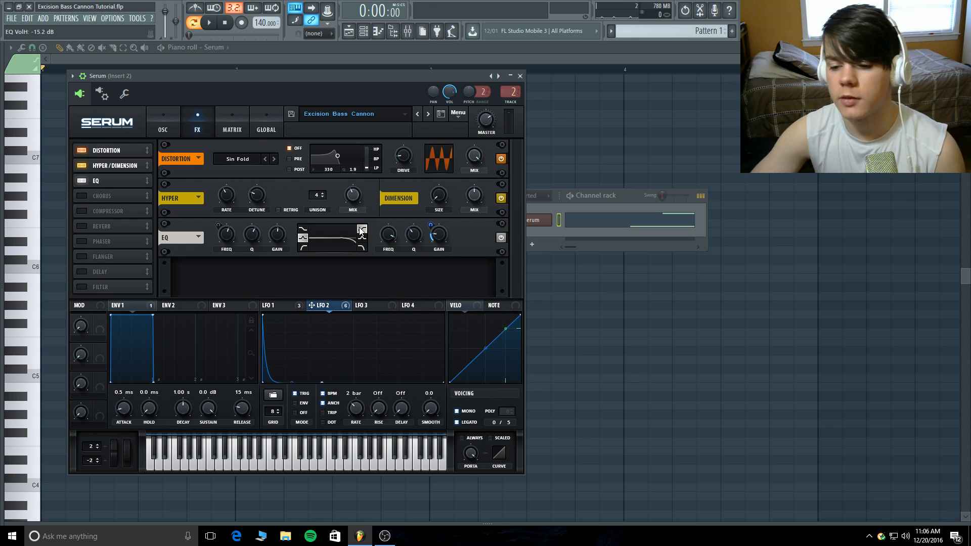
mouse_move(388, 239)
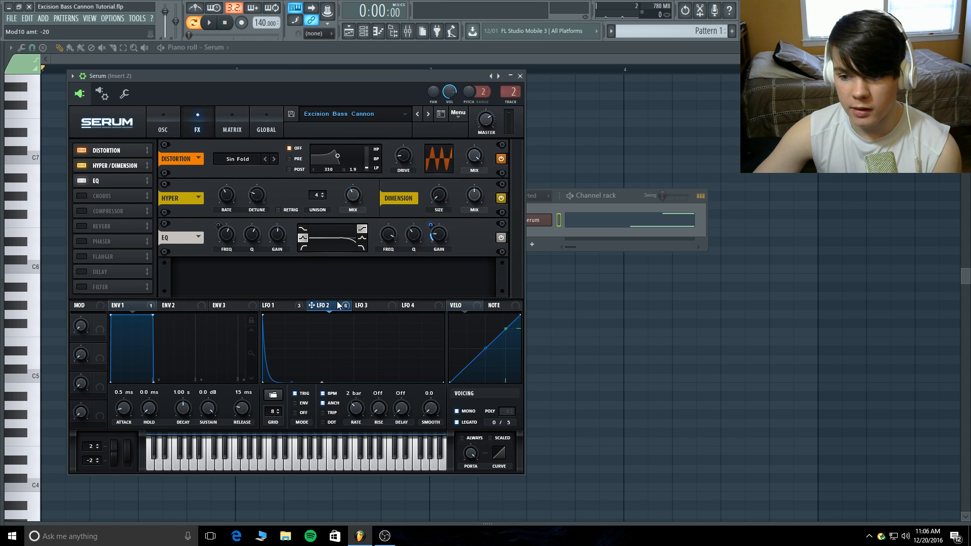
left_click(165, 115)
left_click(195, 116)
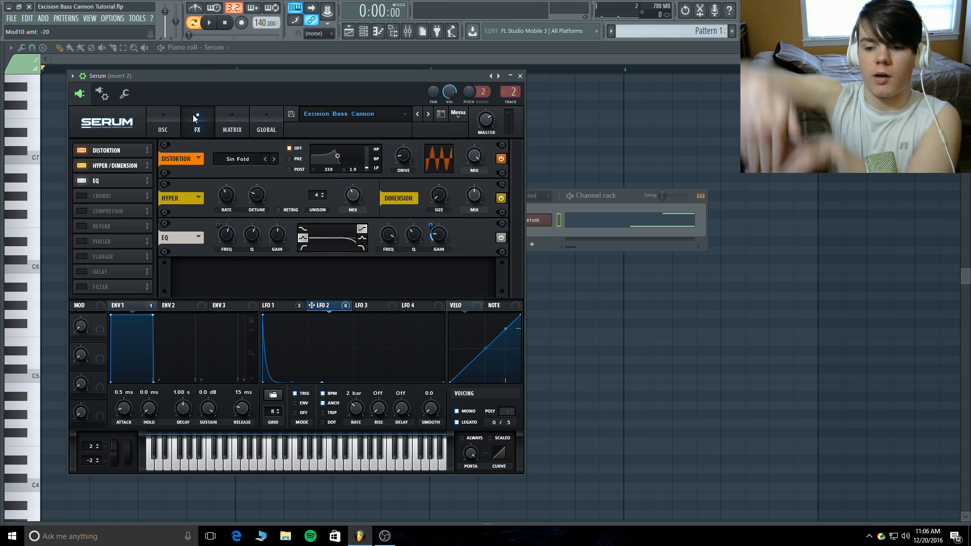
left_click(442, 236)
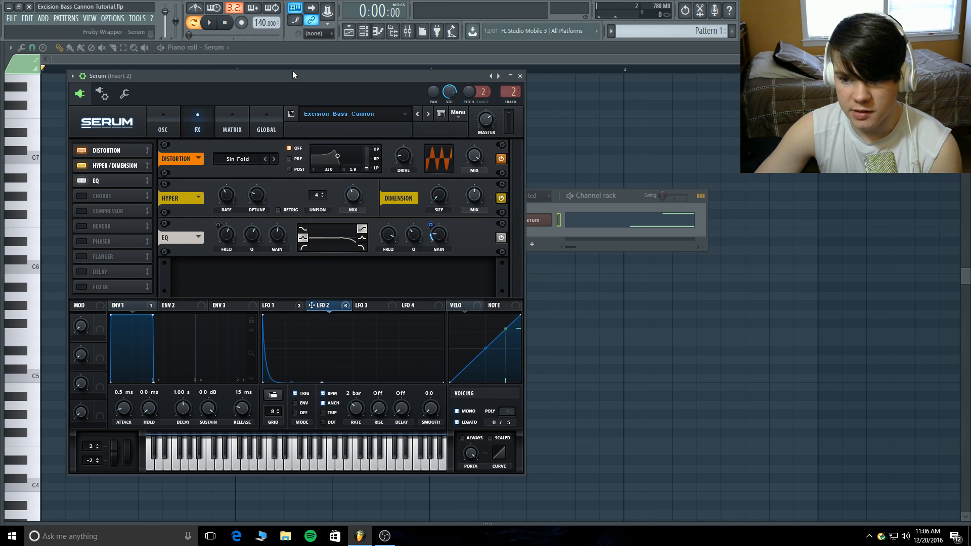
left_click(215, 24)
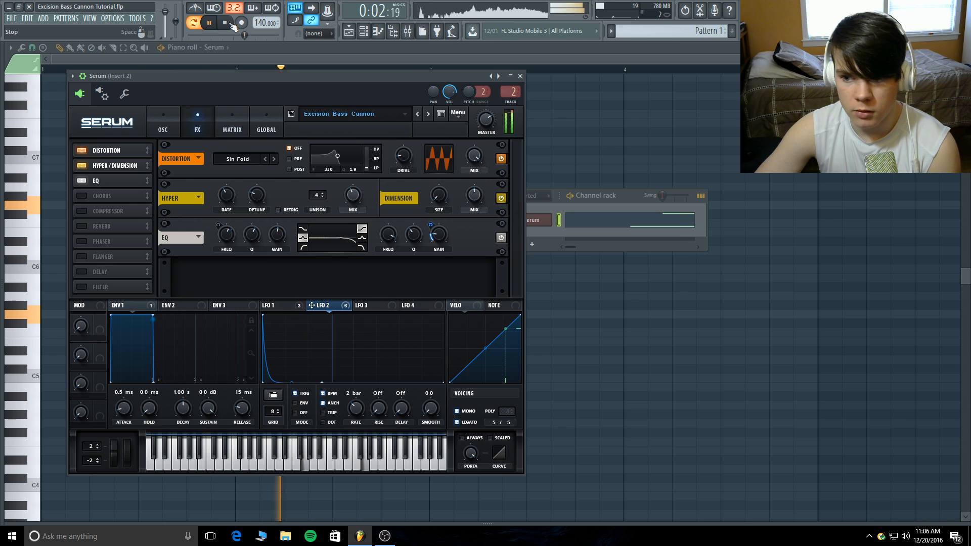
left_click(232, 25)
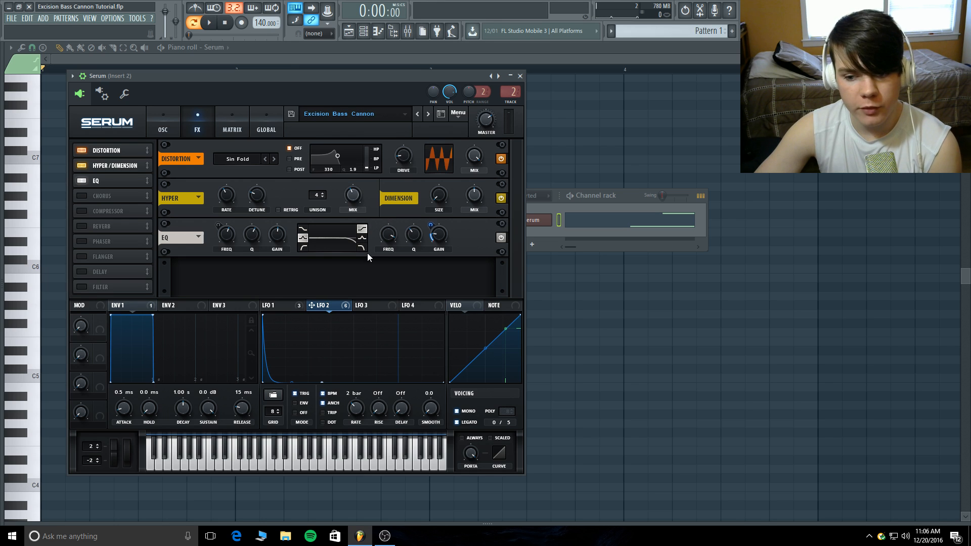
Switch the chorus back on, inspect its rate, delay, depth, feedback and mix, and play Pattern 1 with it
left_click(81, 211)
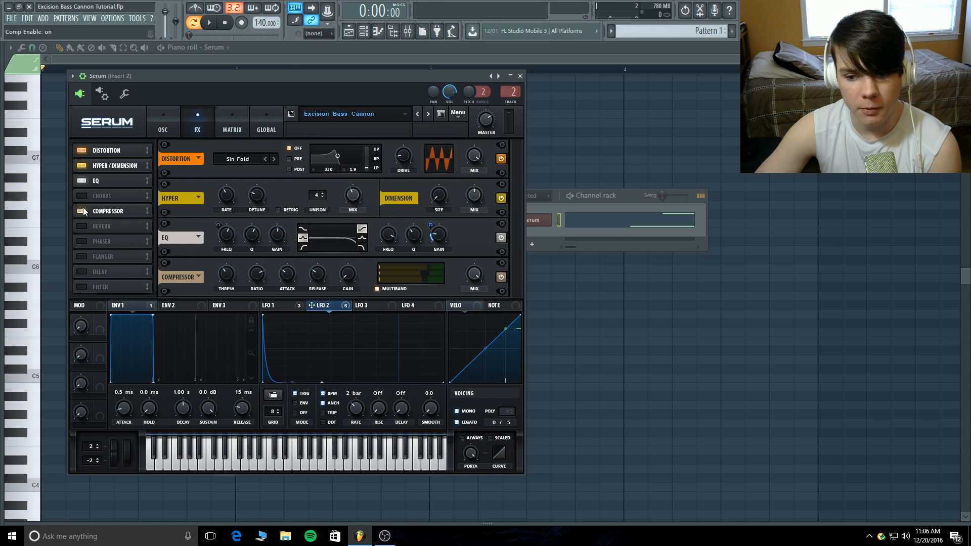
left_click(81, 211)
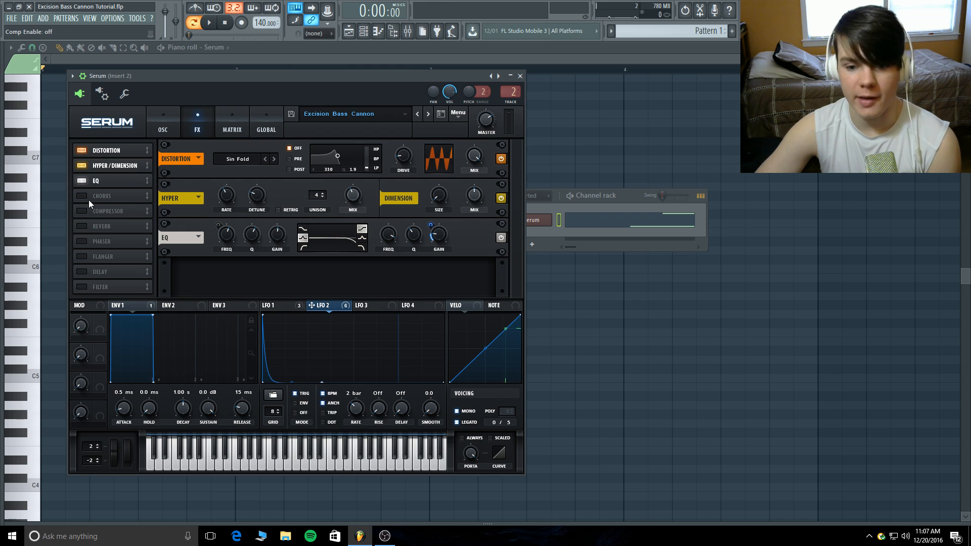
left_click(82, 197)
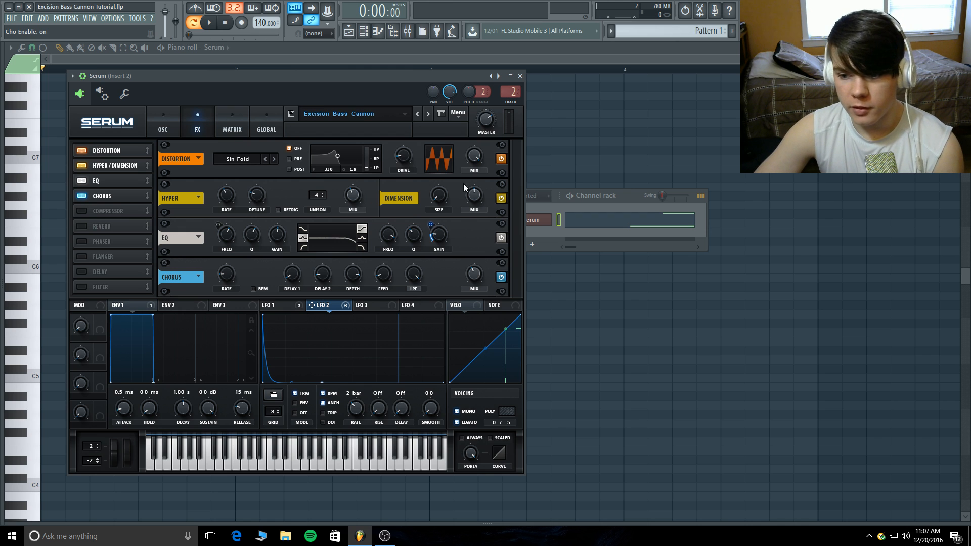
left_click(226, 273)
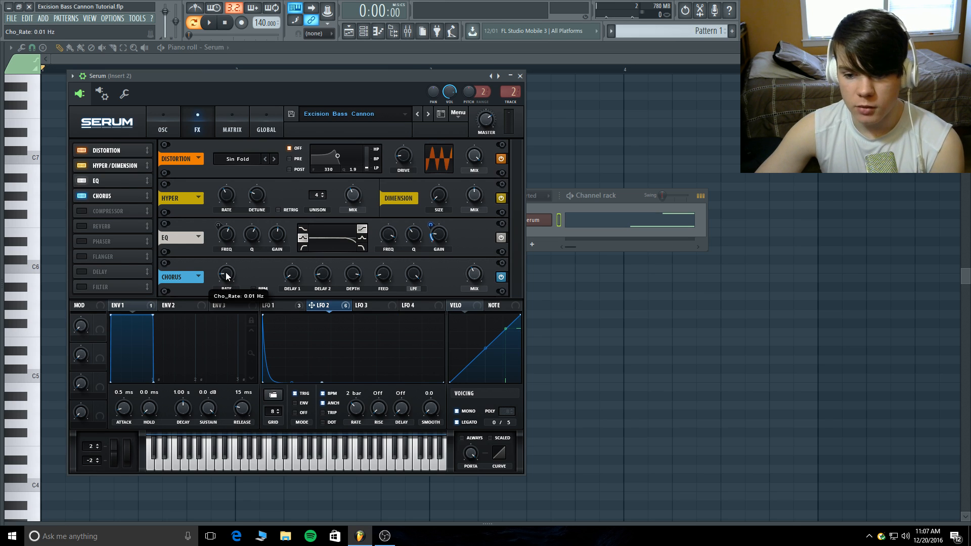
mouse_move(300, 276)
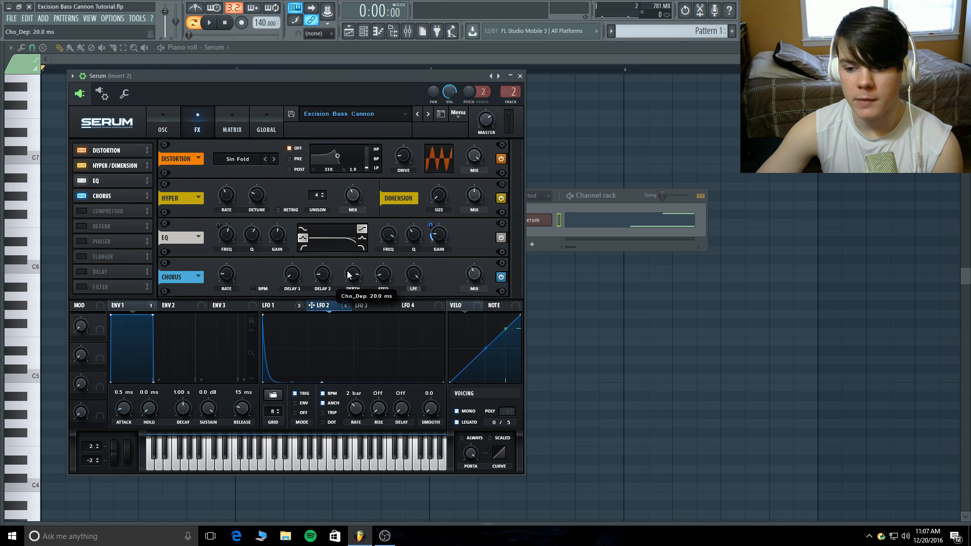
mouse_move(380, 277)
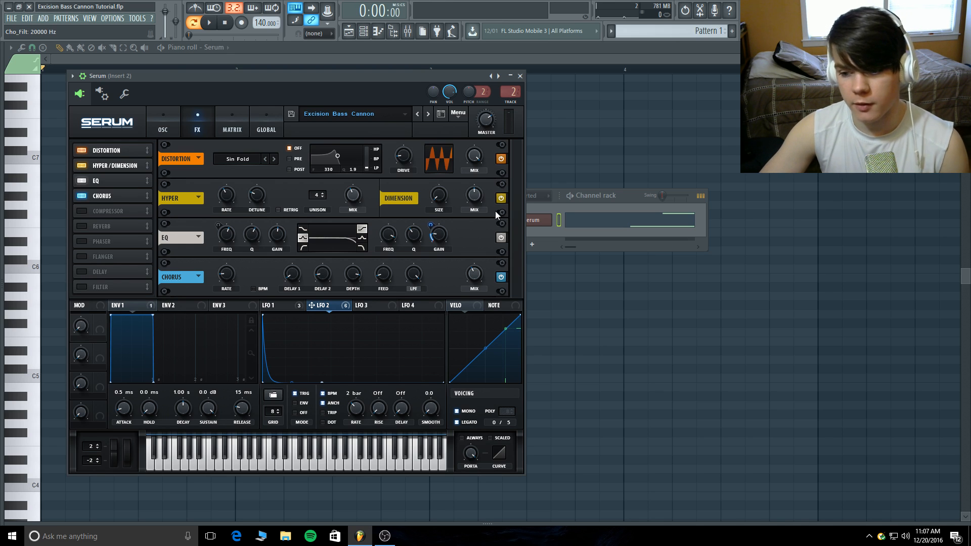
mouse_move(472, 276)
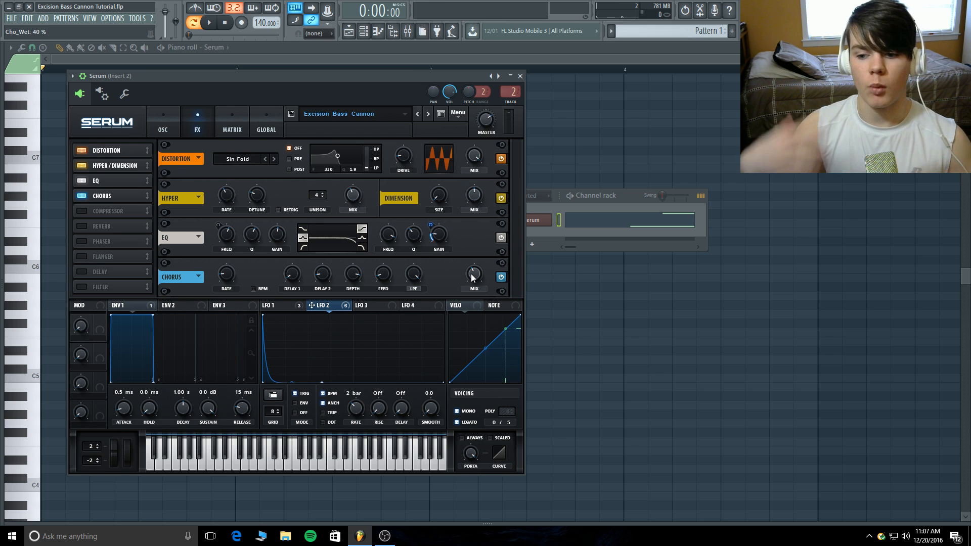
left_click(209, 22)
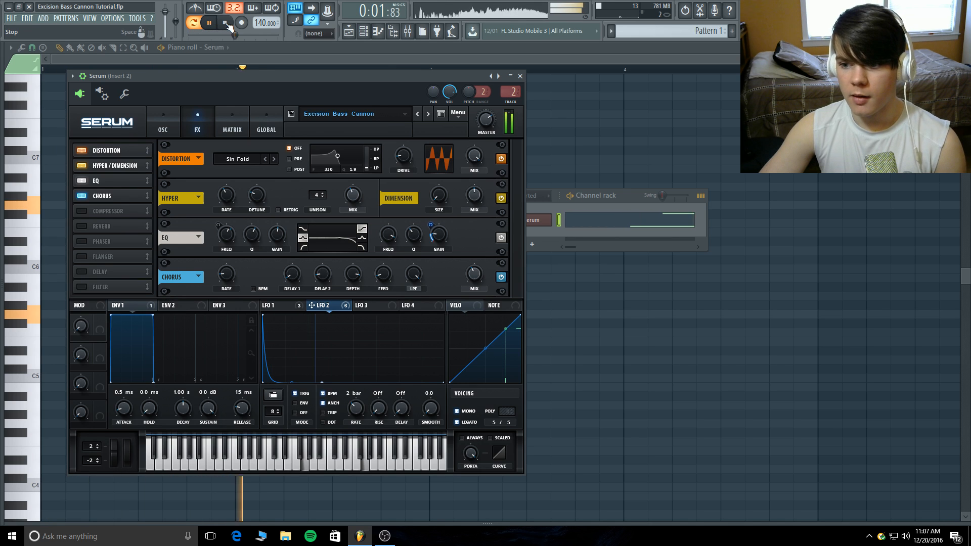
left_click(226, 22)
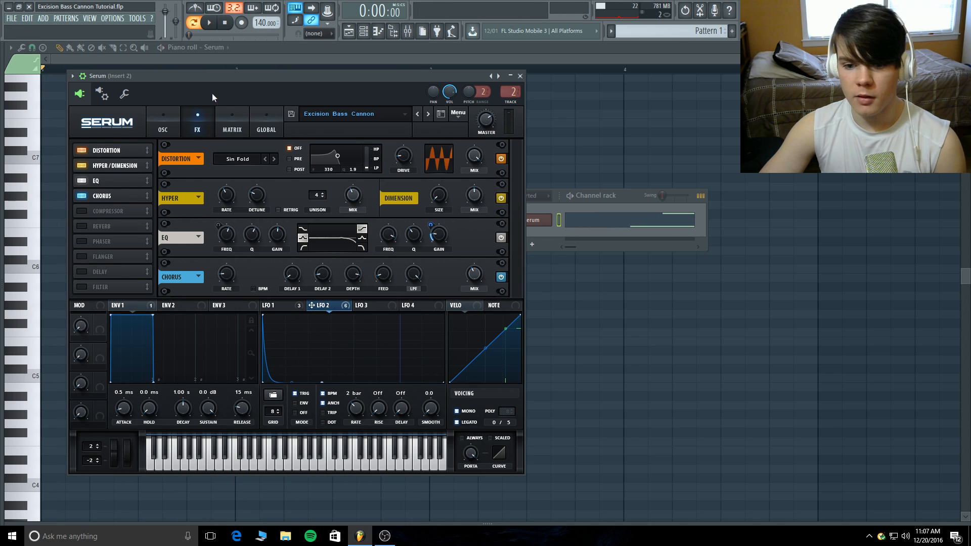
Switch the multiband compressor back on, inspect its threshold, ratio and mix, and play Pattern 1 with it
left_click(82, 210)
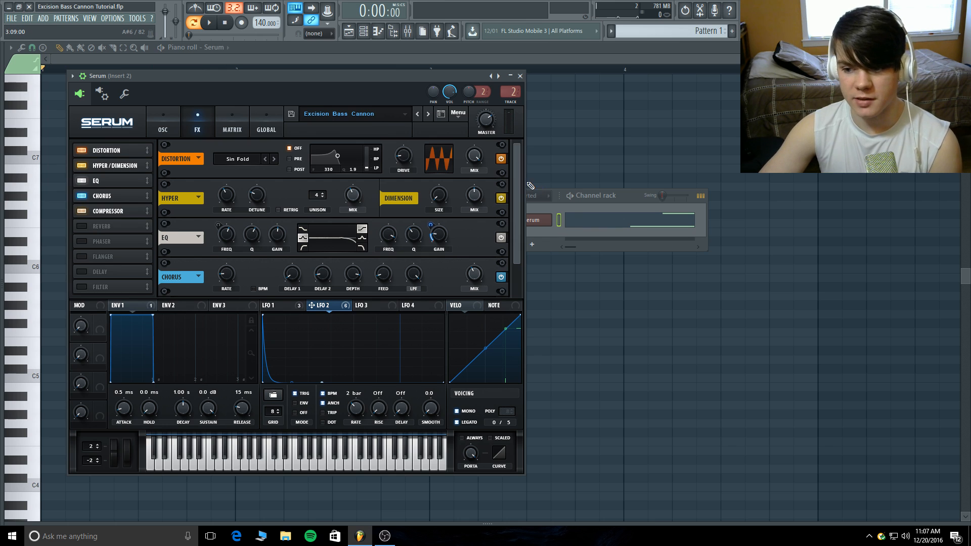
scroll(517, 201, "down", 1)
scroll(517, 202, "down", 1)
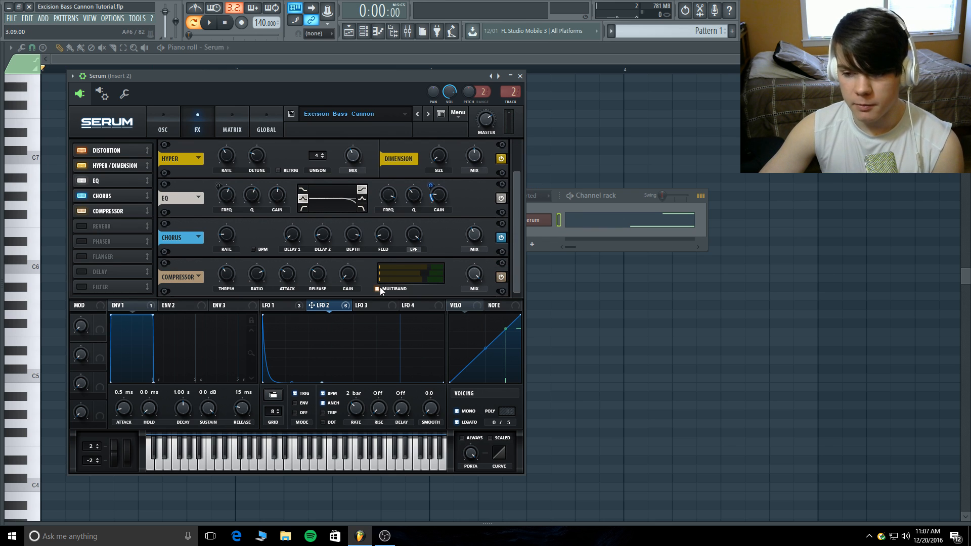
left_click_drag(471, 274, 470, 260)
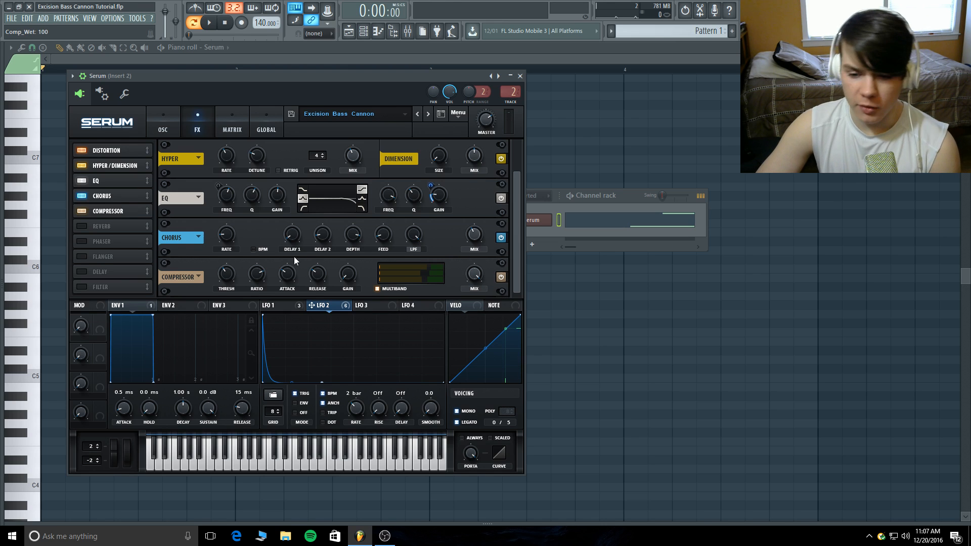
left_click(229, 275)
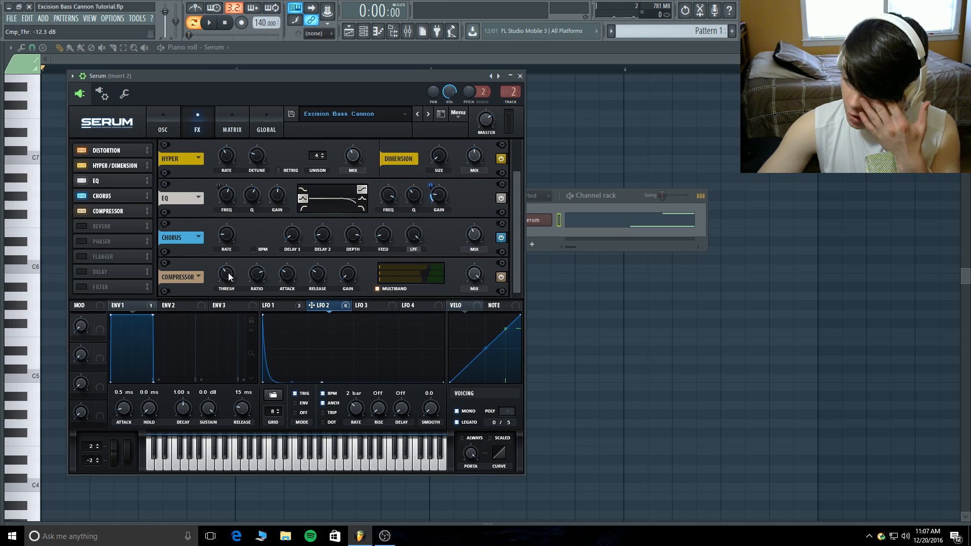
mouse_move(258, 279)
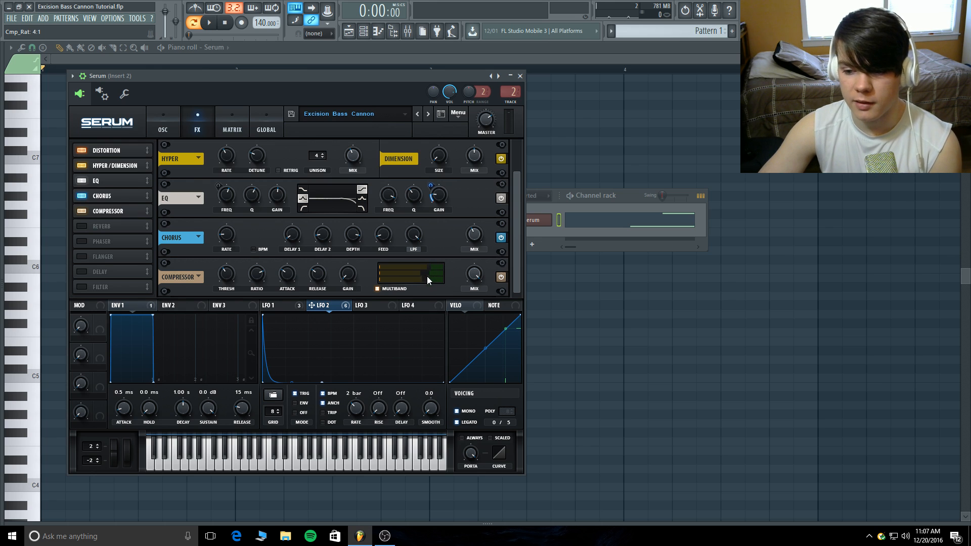
left_click(211, 23)
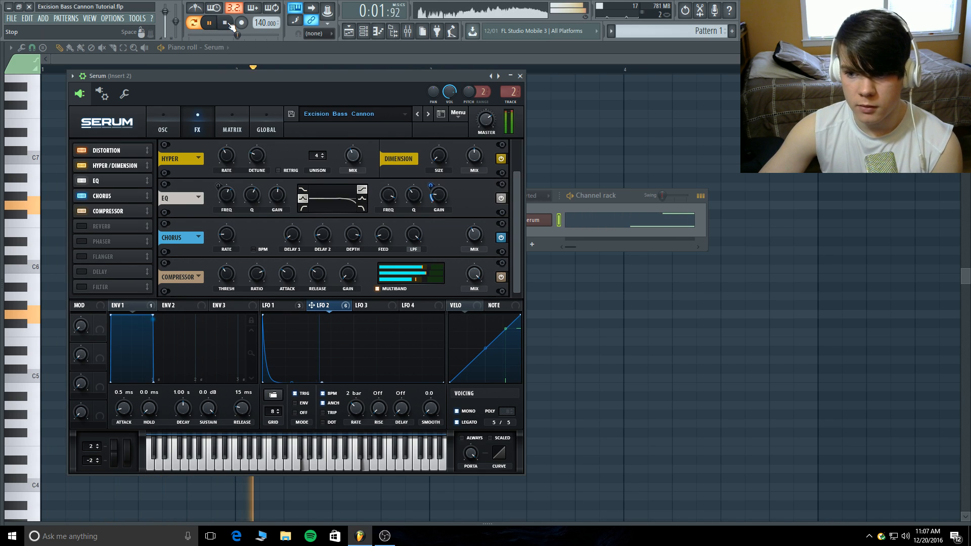
left_click(226, 23)
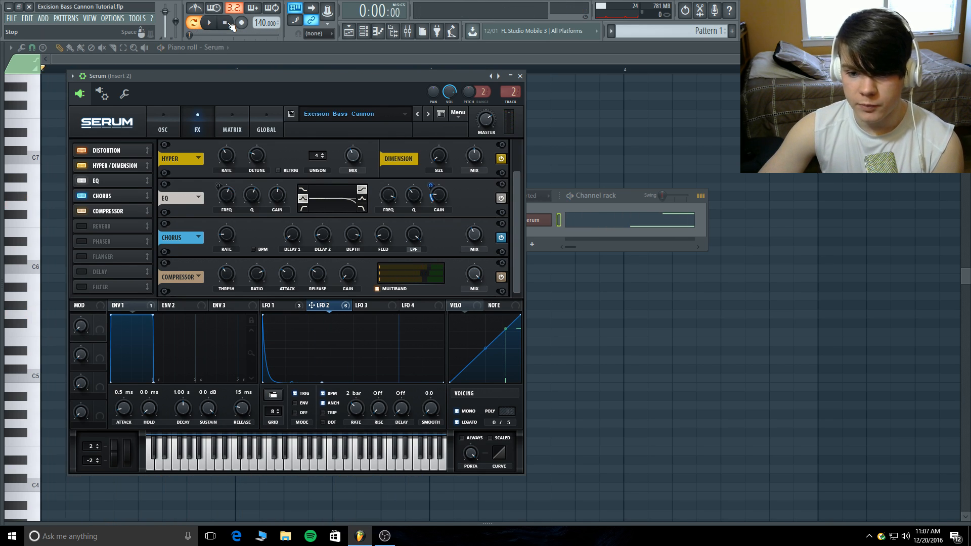
Switch the Hall reverb back on and inspect its size, decay, low cut, high cut, spin and modulated mix
left_click(82, 226)
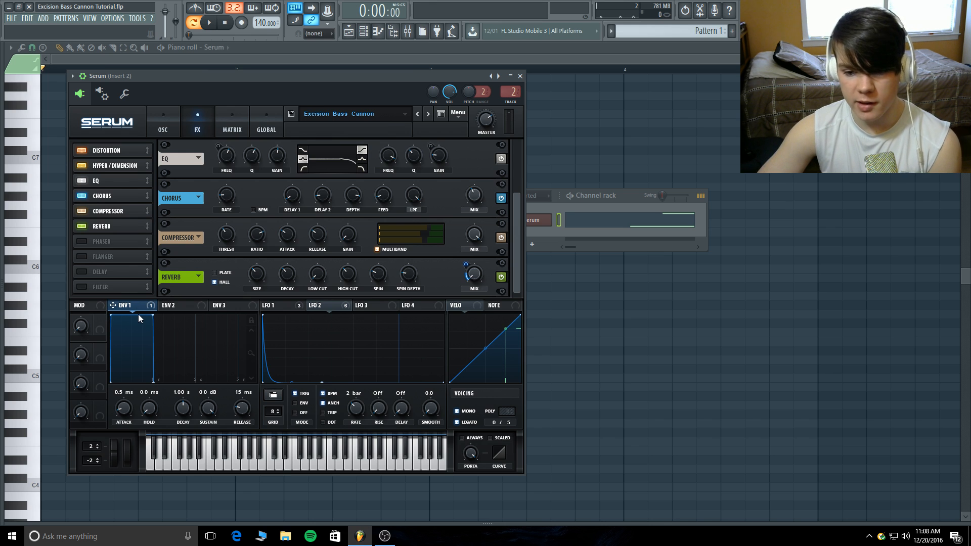
mouse_move(470, 281)
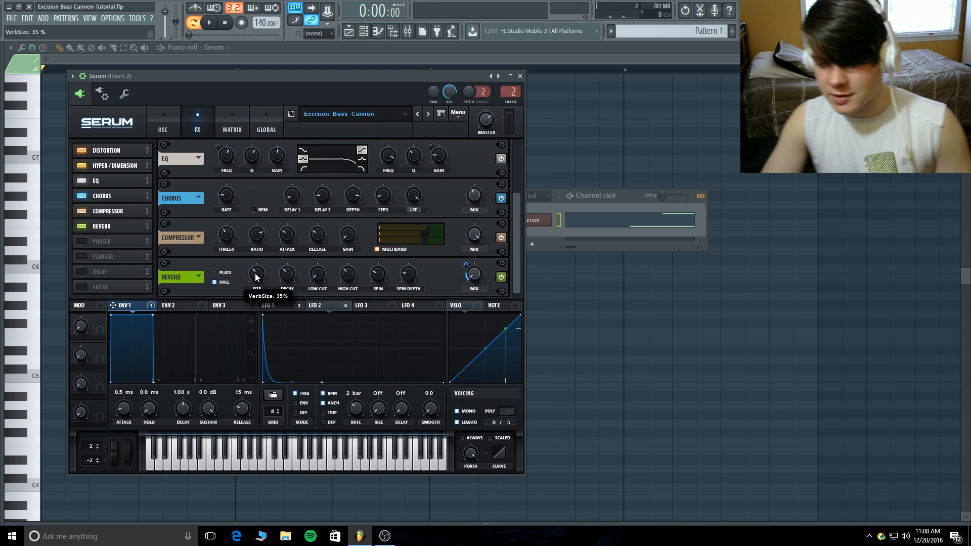
mouse_move(287, 276)
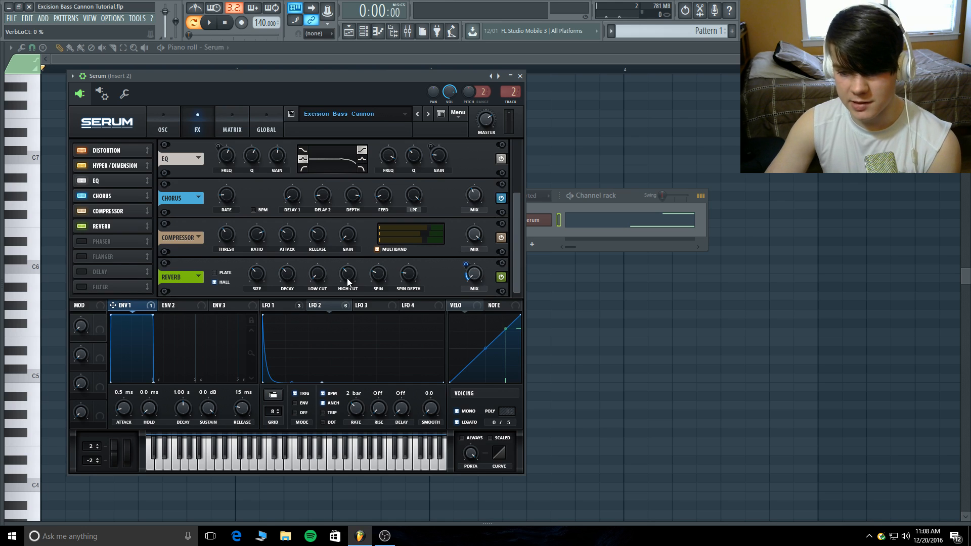
mouse_move(347, 279)
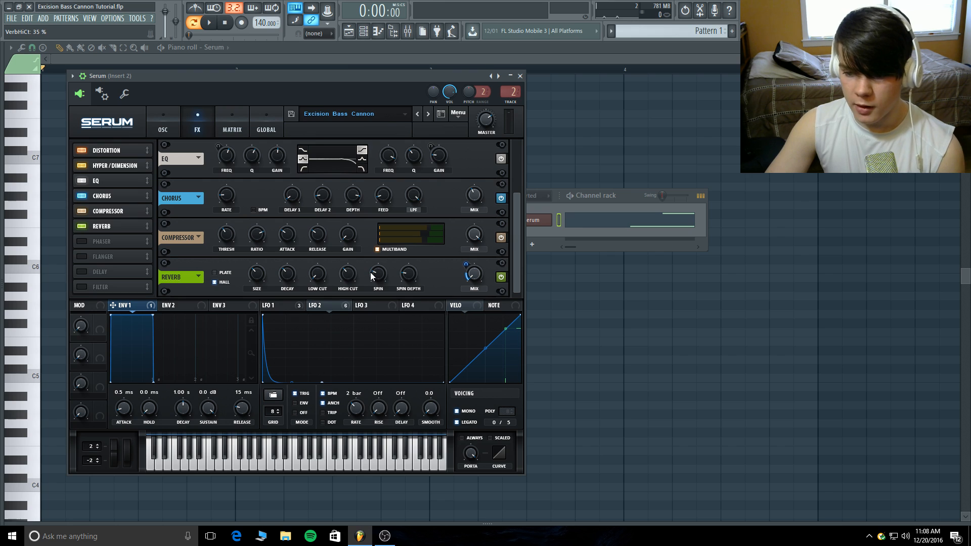
mouse_move(410, 273)
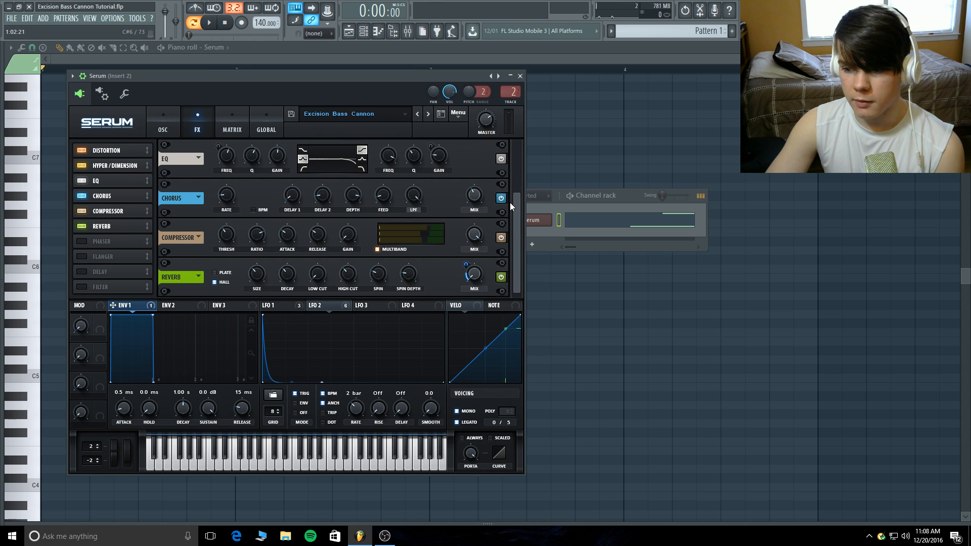
left_click_drag(512, 204, 499, 244)
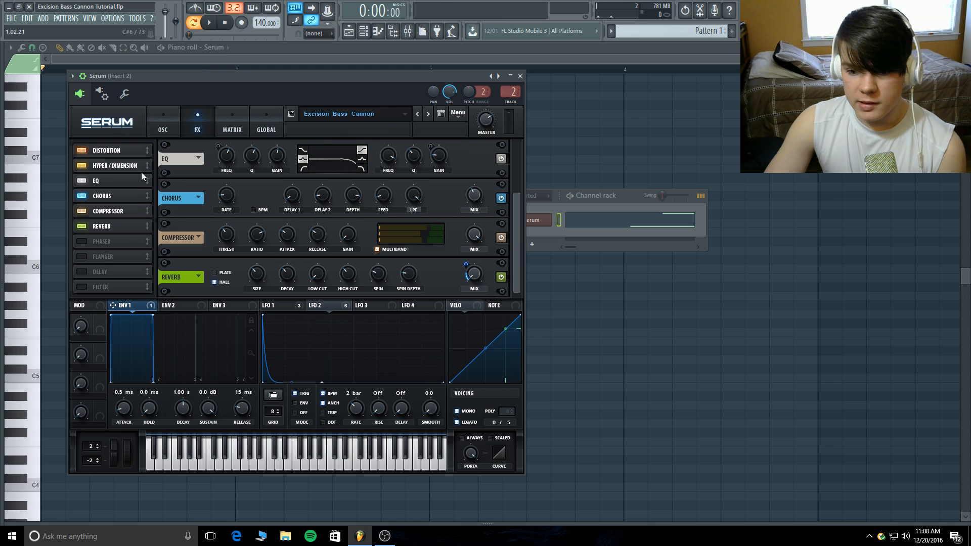
Return to Serum's oscillator view, inspect the Fruity parametric EQ 2 on mixer Insert 2, and bring Serum back to the front
left_click(158, 124)
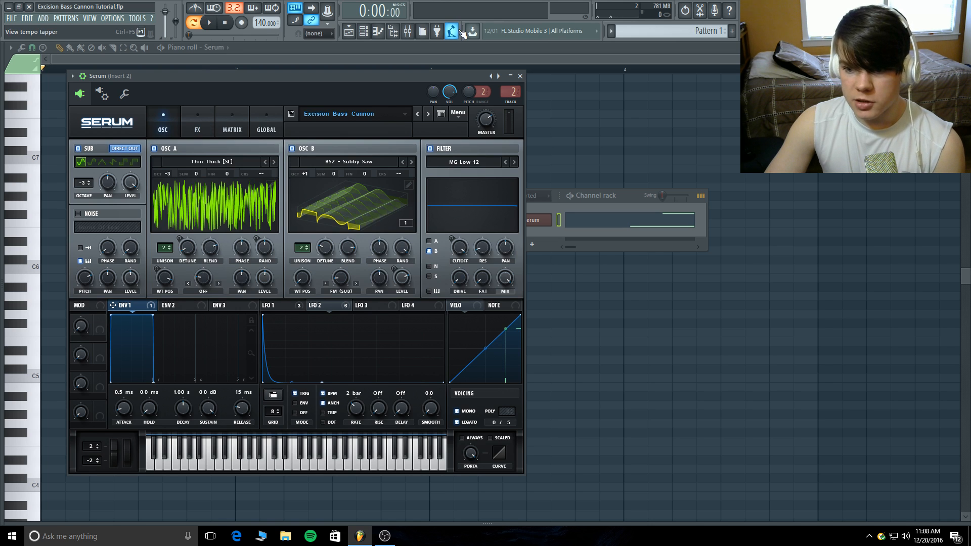
left_click(411, 33)
left_click(651, 160)
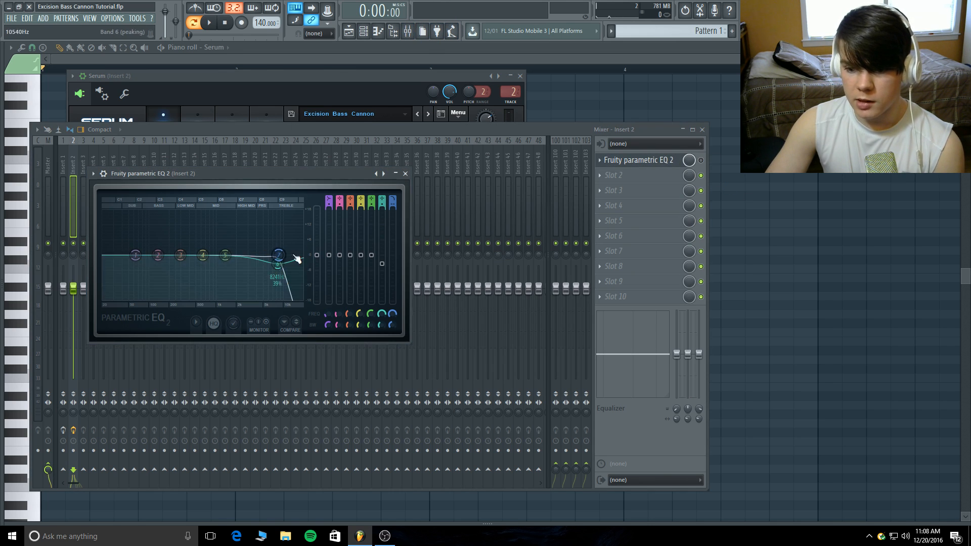
left_click(368, 80)
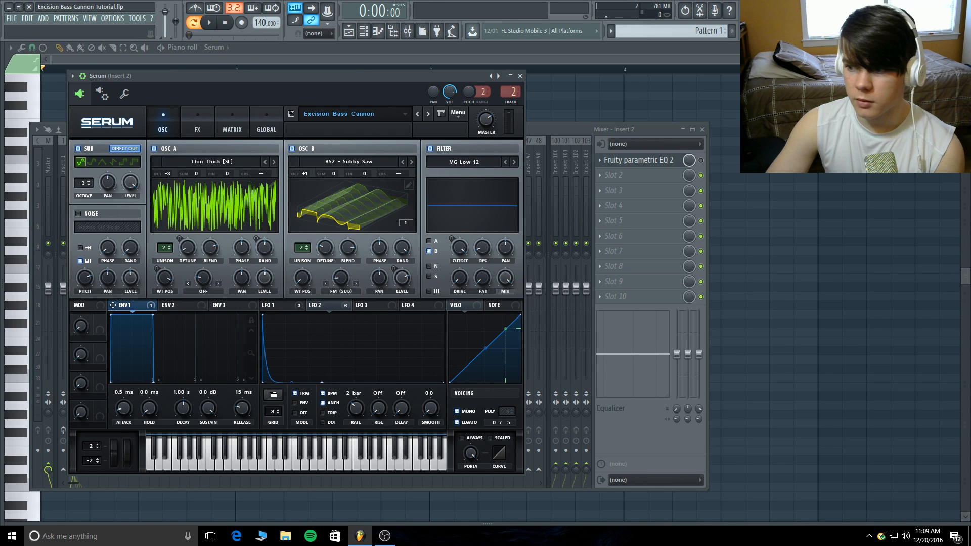
Solo the Excision - Bass Cannon audio track in the playlist and play it from the middle of bar 2
left_click(964, 48)
left_click(352, 53)
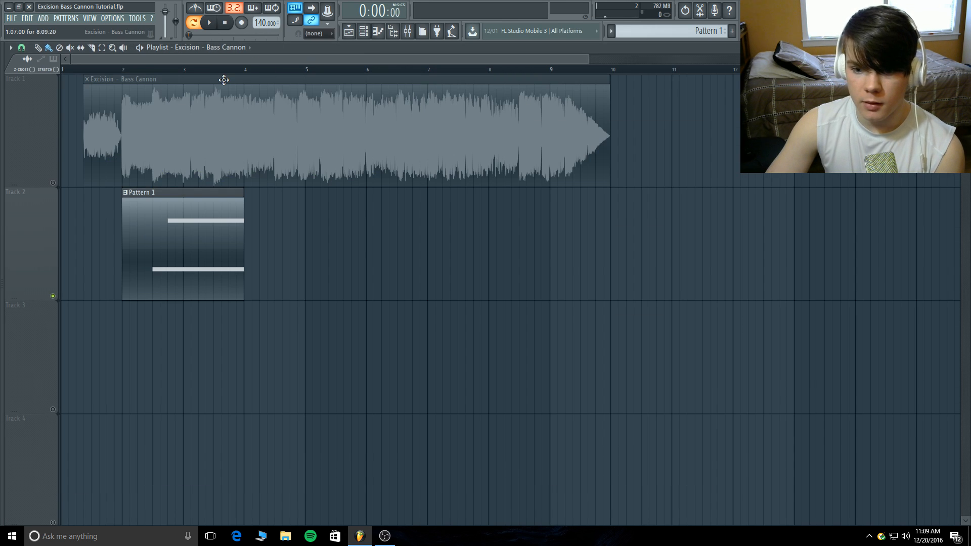
left_click(104, 79)
left_click(150, 69)
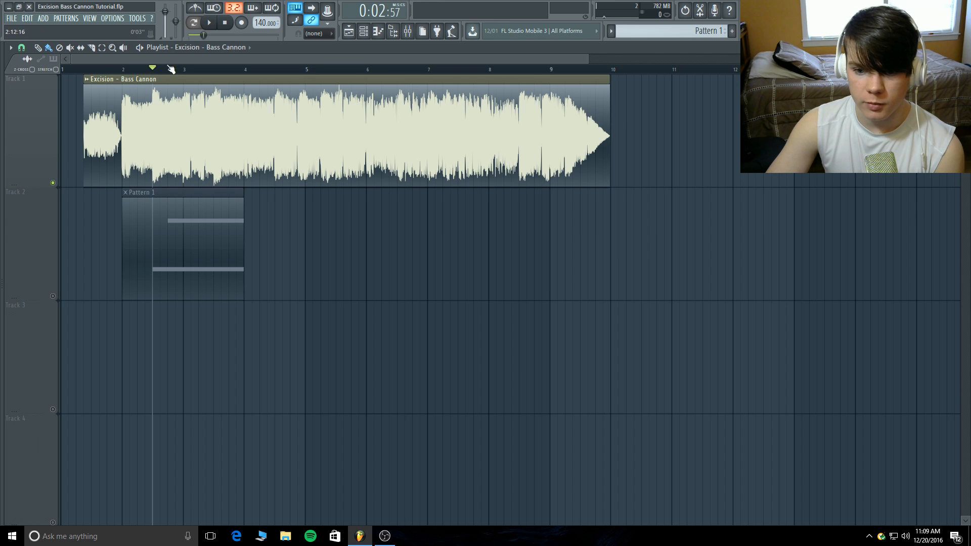
left_click(209, 23)
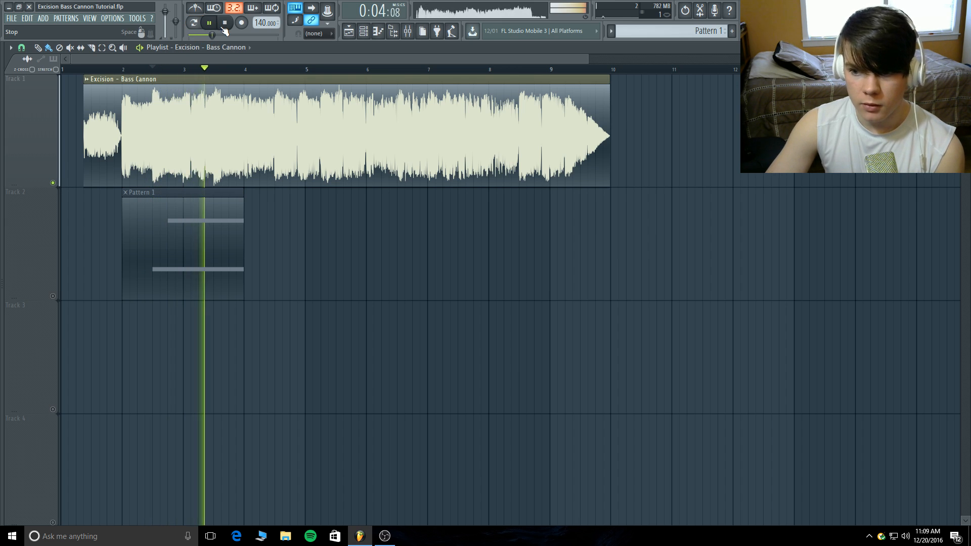
left_click(224, 24)
Reopen the Serum instrument from the channel rack
left_click(363, 37)
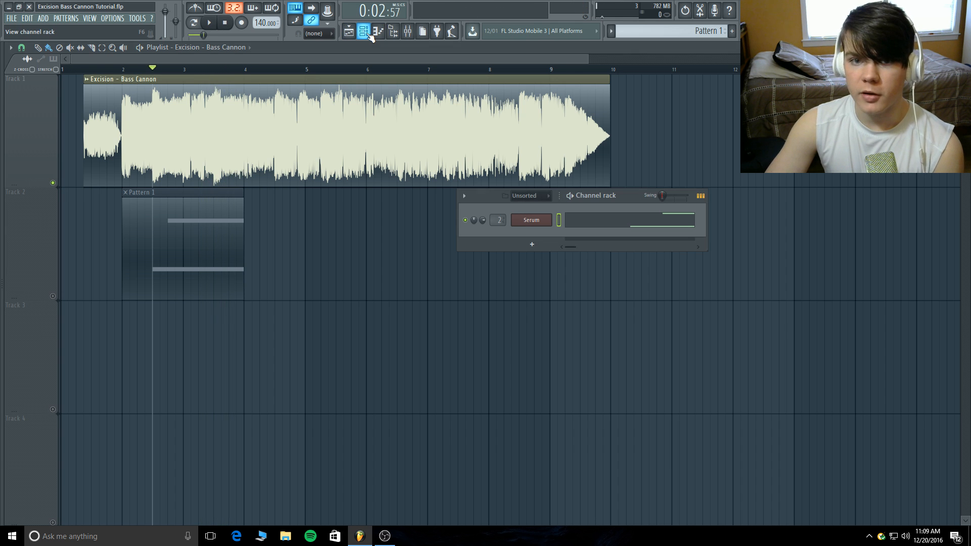
left_click(523, 225)
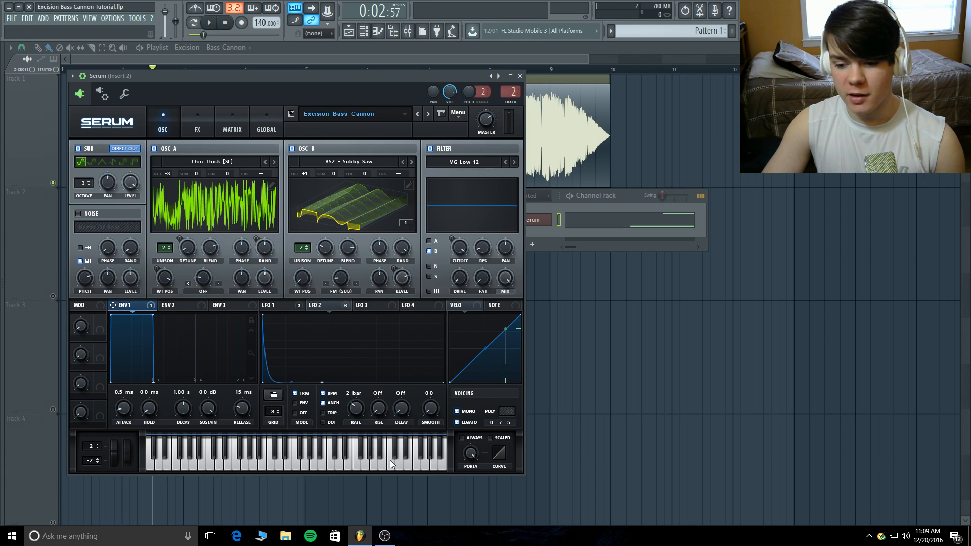
left_click(384, 535)
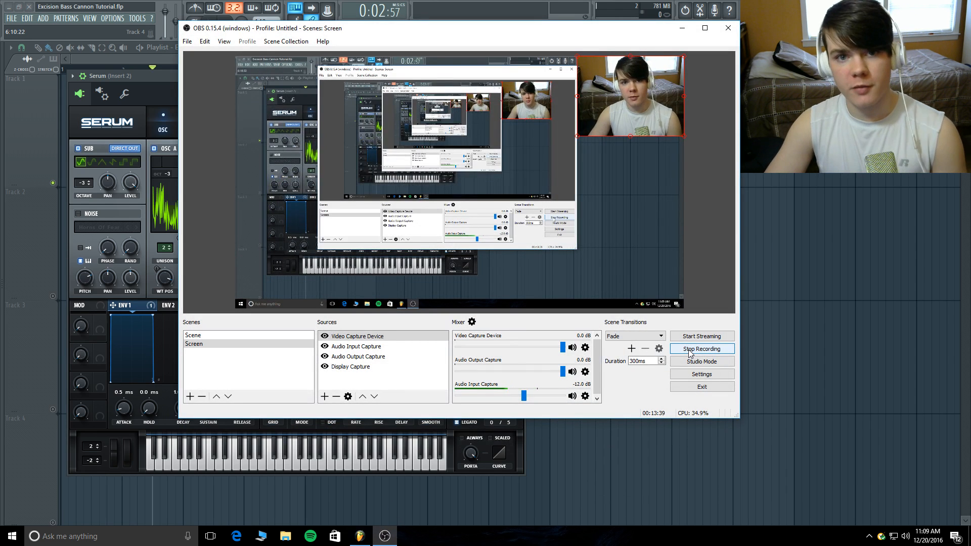